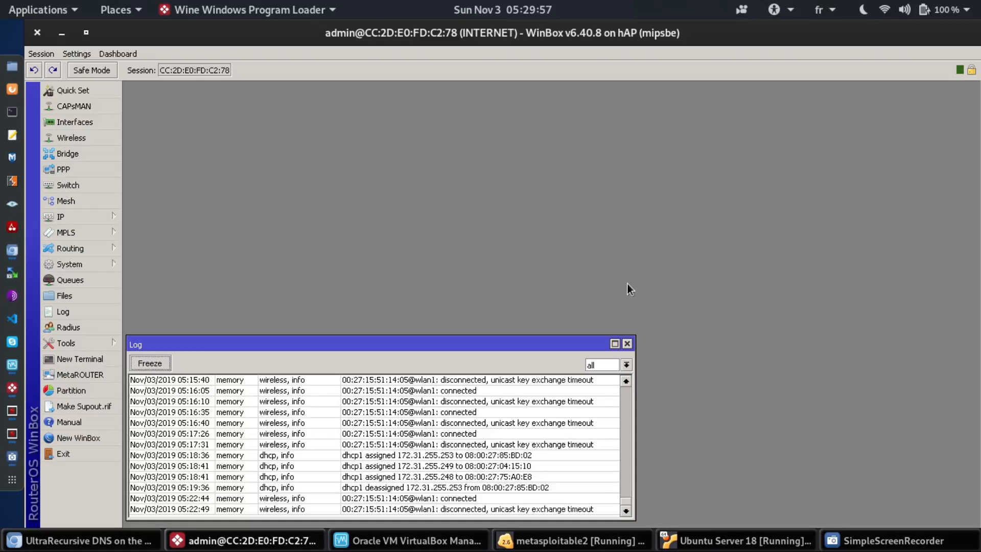
Step: Switch to the Chromium browser and look through the Public DNS section of the Neustar page
key("alt+Tab")
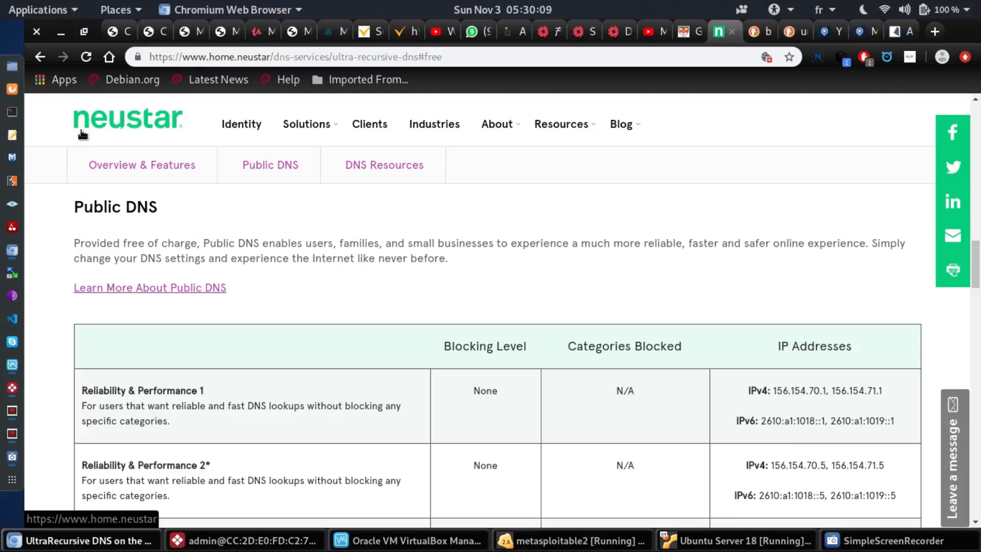
left_click(151, 161)
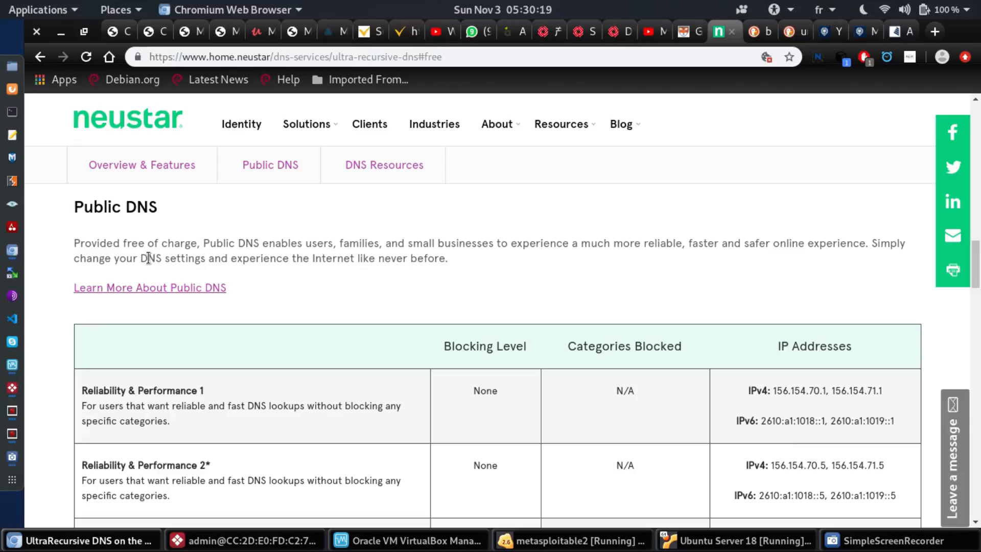
left_click_drag(125, 204, 118, 202)
triple_click(119, 202)
left_click(126, 203)
scroll(572, 266, "down", 3)
scroll(566, 269, "down", 1)
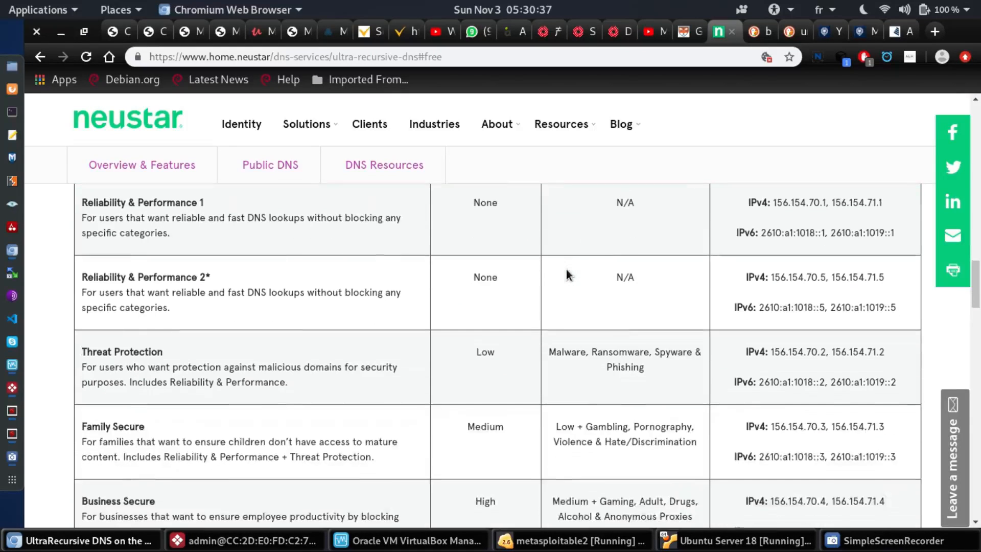
Step: Examine the Blocking Level, Categories Blocked and IP Addresses columns of the Public DNS table
scroll(562, 272, "up", 1)
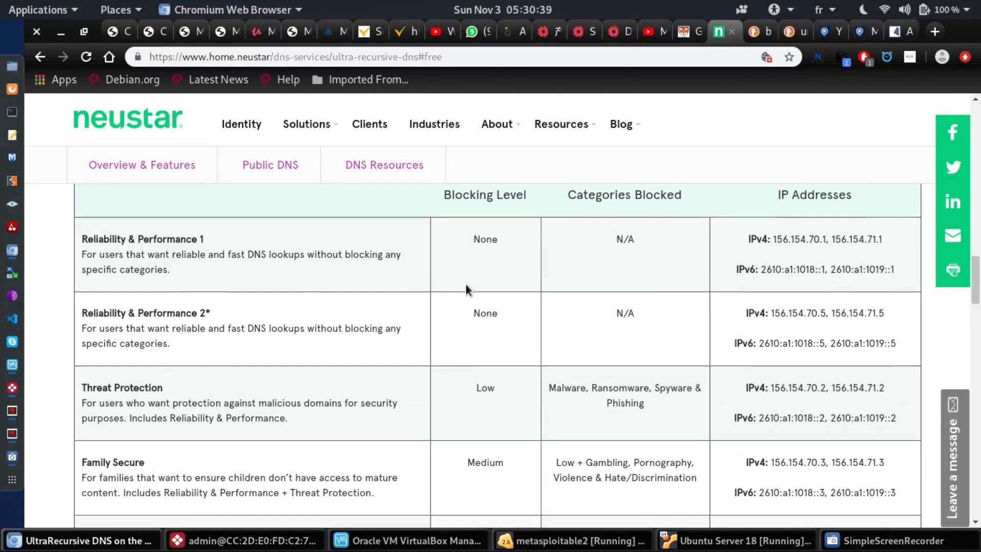
scroll(465, 284, "up", 1)
triple_click(468, 221)
left_click(468, 219)
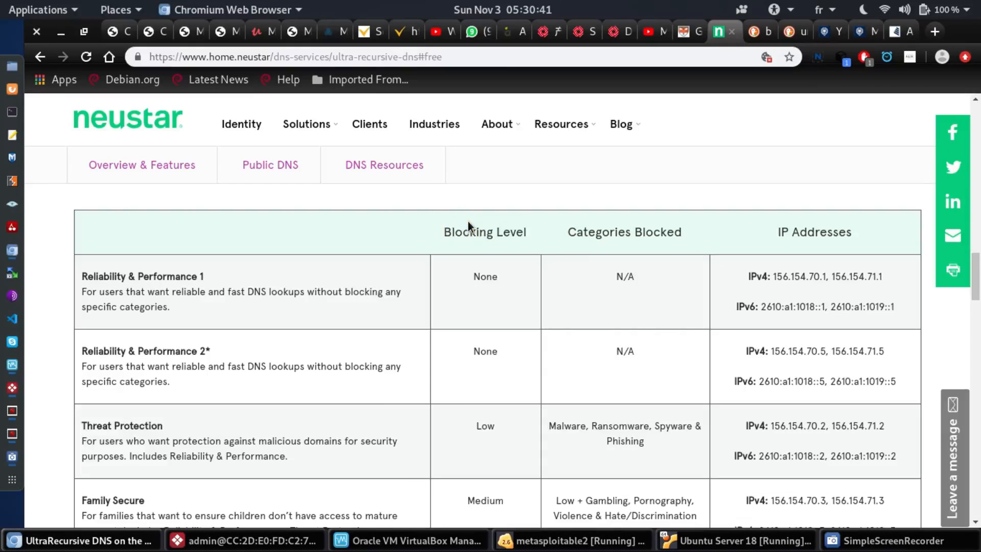
triple_click(635, 242)
left_click(635, 242)
triple_click(824, 234)
left_click(825, 234)
triple_click(746, 305)
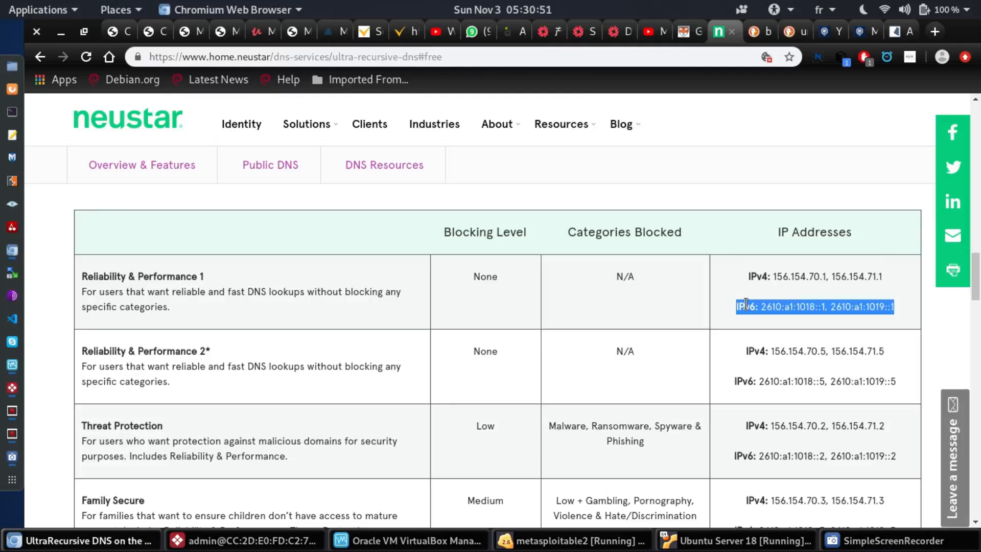
left_click(720, 312)
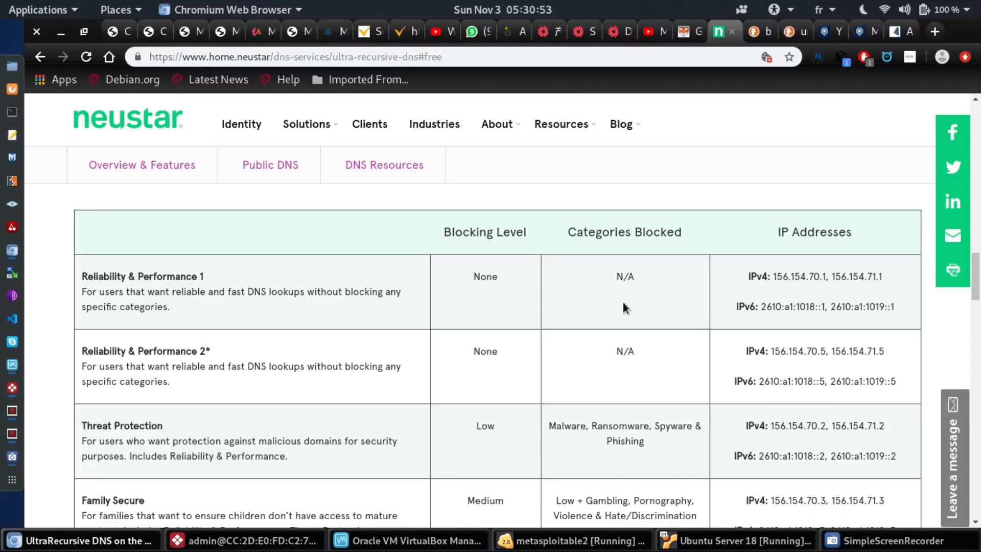
Step: Read the Reliability & Performance 1 entry and check its blocking level and blocked categories
scroll(522, 302, "down", 1)
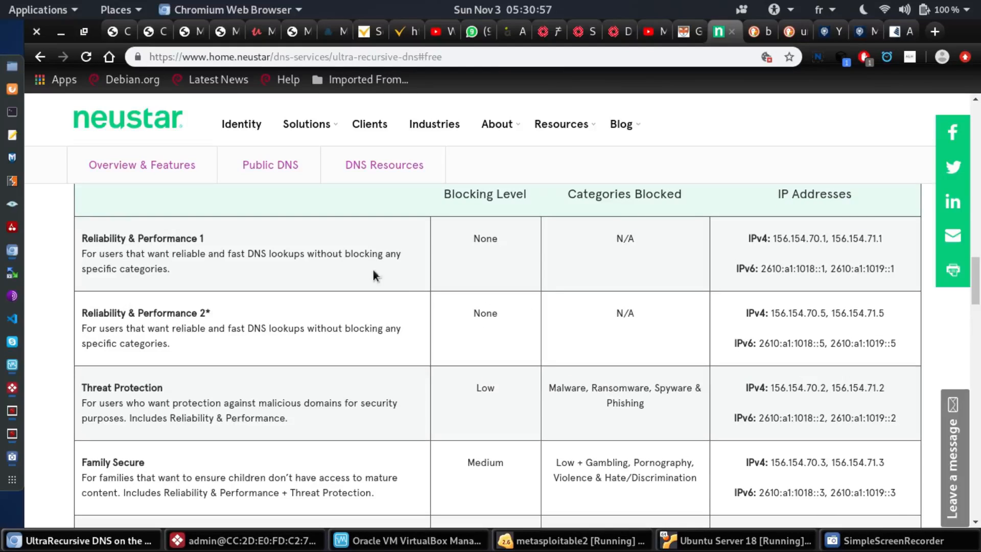
double_click(345, 251)
left_click(345, 249)
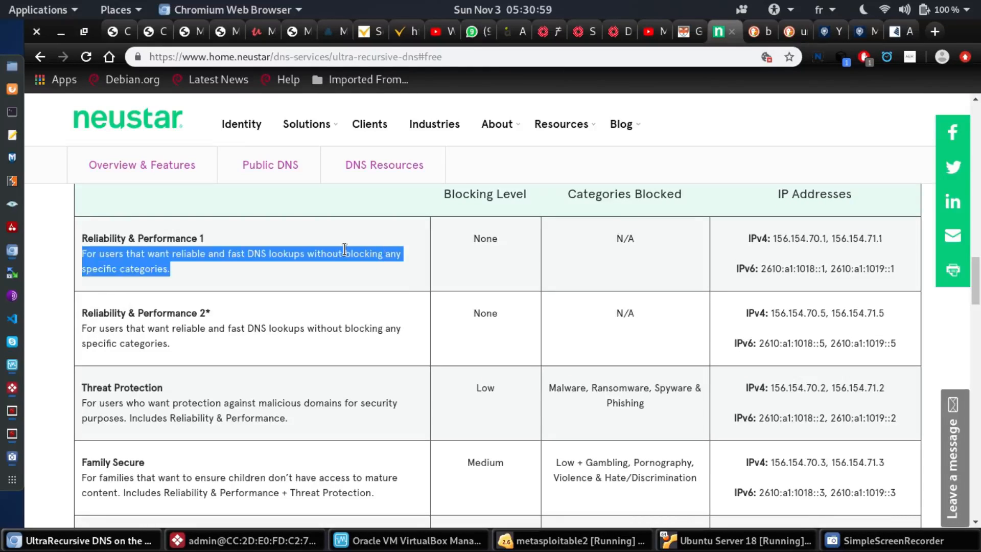
left_click(344, 249)
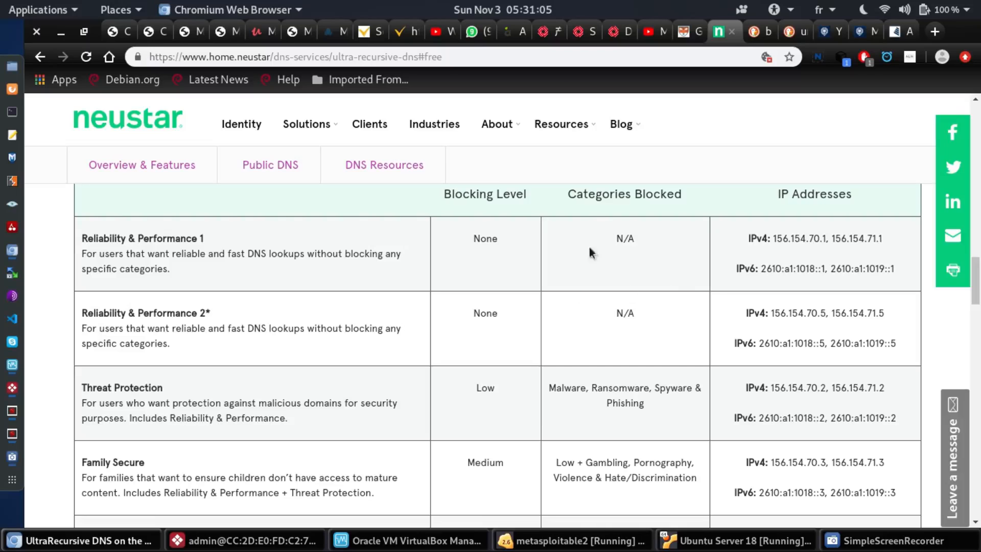
triple_click(616, 194)
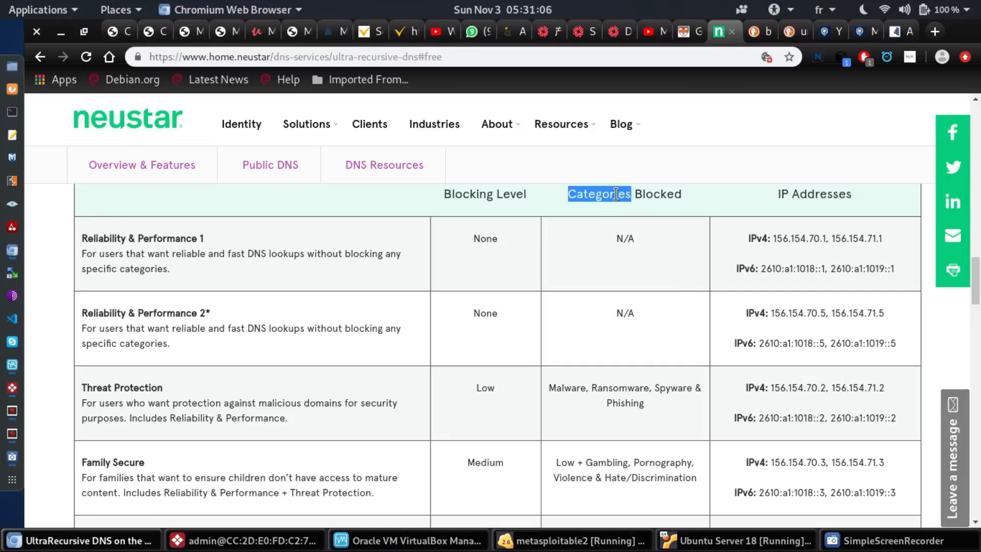
left_click(478, 200)
double_click(478, 201)
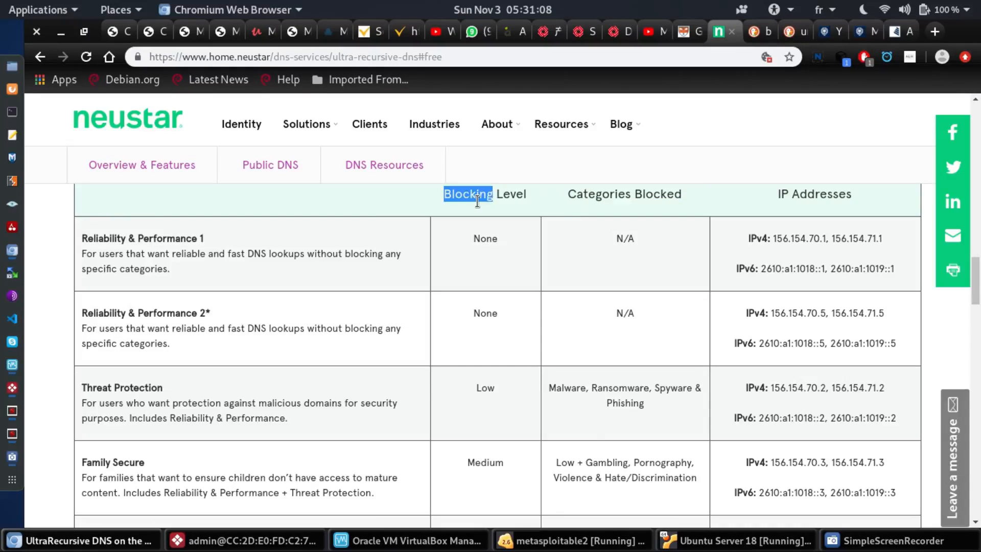
left_click(655, 256)
Step: Read the Threat Protection entry and check its description, blocked categories and blocking level
scroll(557, 291, "down", 3)
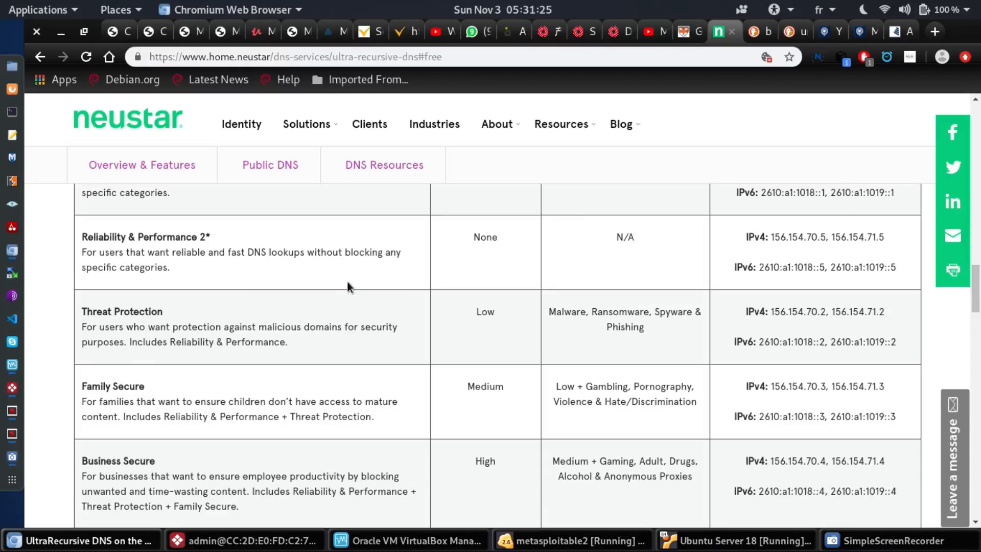
scroll(341, 307, "down", 1)
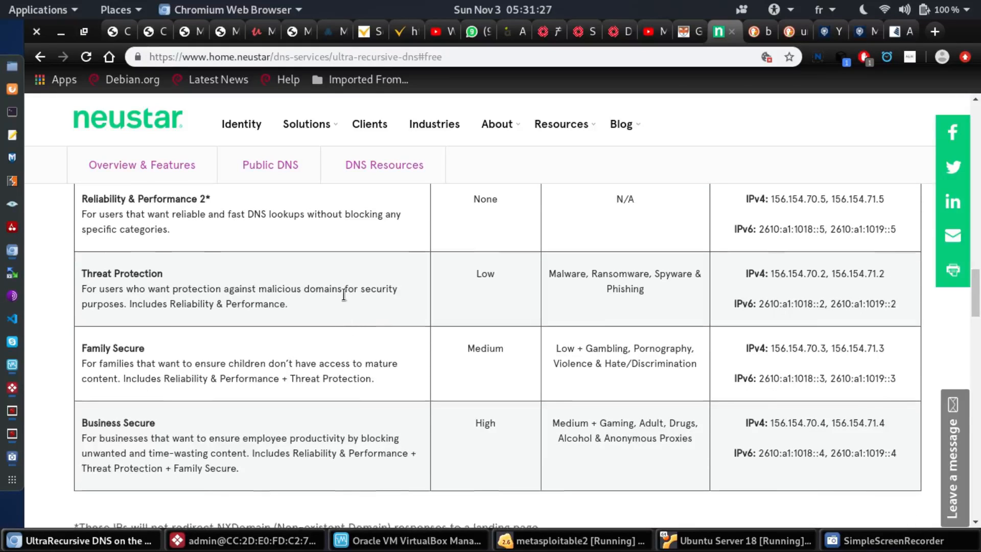
triple_click(345, 292)
left_click(345, 292)
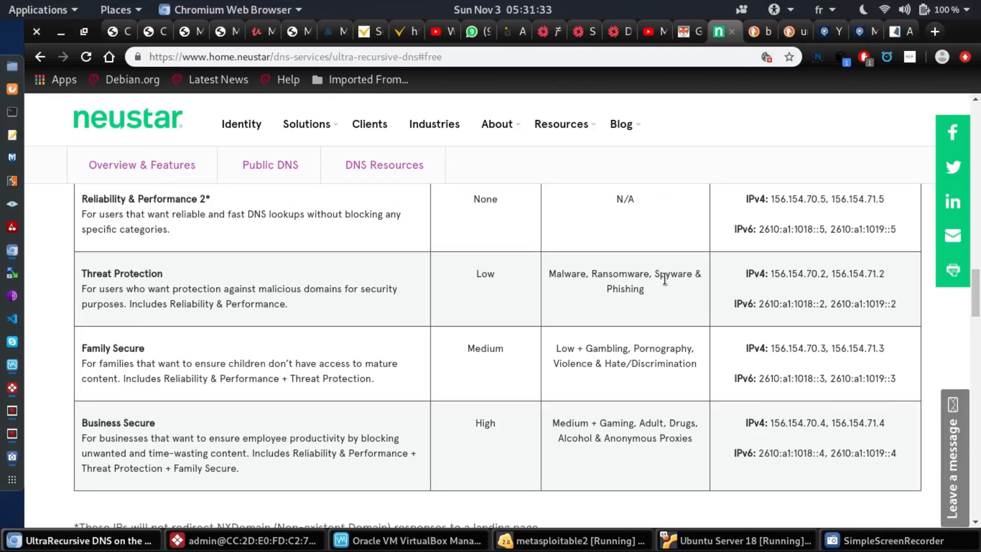
triple_click(636, 294)
left_click(636, 295)
double_click(484, 272)
left_click(483, 272)
Step: Read the Family Secure entry and compare its blocked categories with those of Threat Protection
scroll(500, 341, "down", 3)
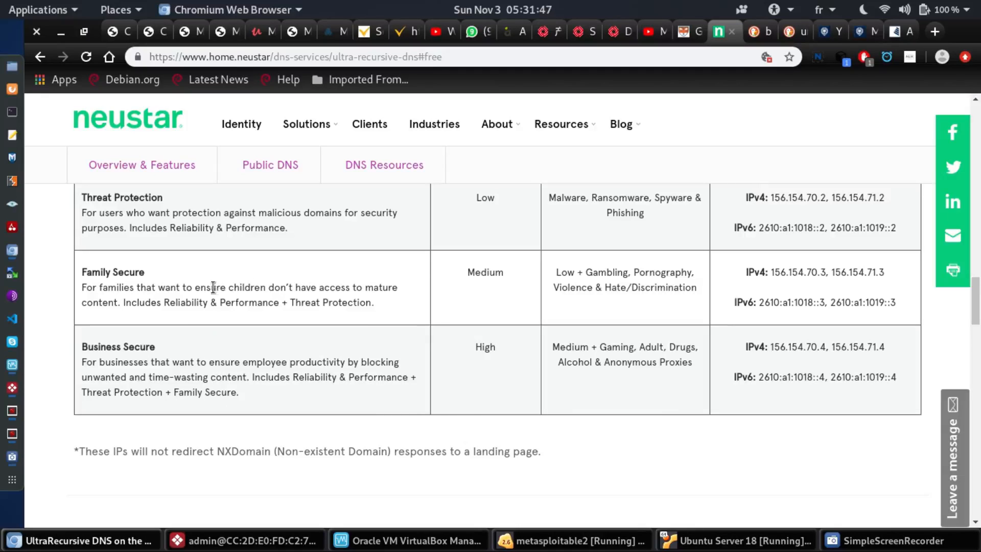
triple_click(127, 280)
left_click(127, 280)
scroll(478, 333, "up", 1)
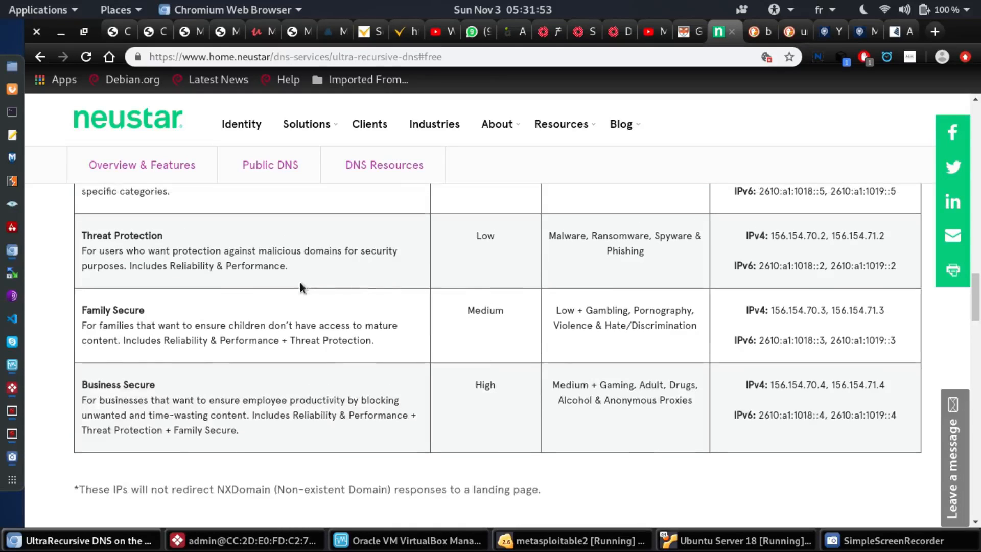
triple_click(605, 233)
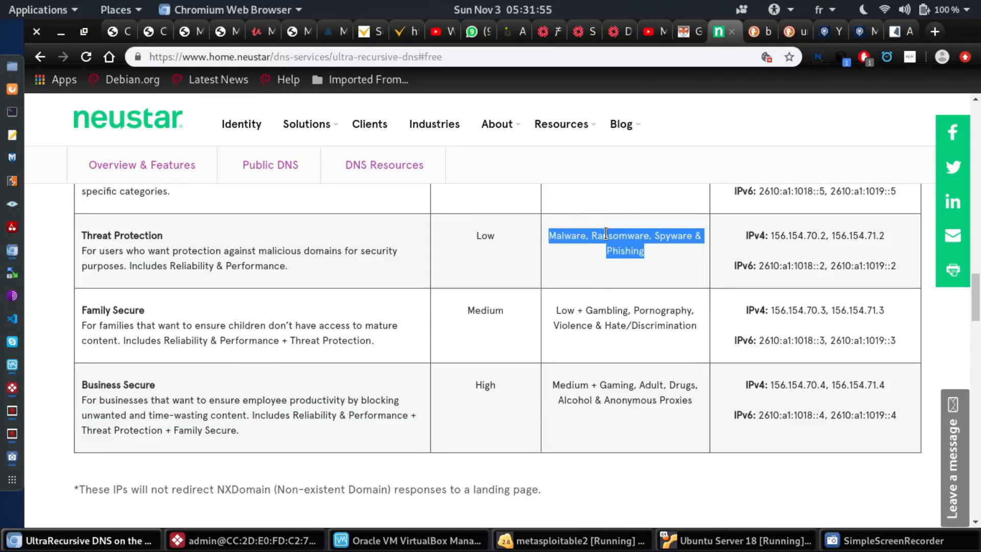
left_click(606, 234)
scroll(586, 313, "down", 1)
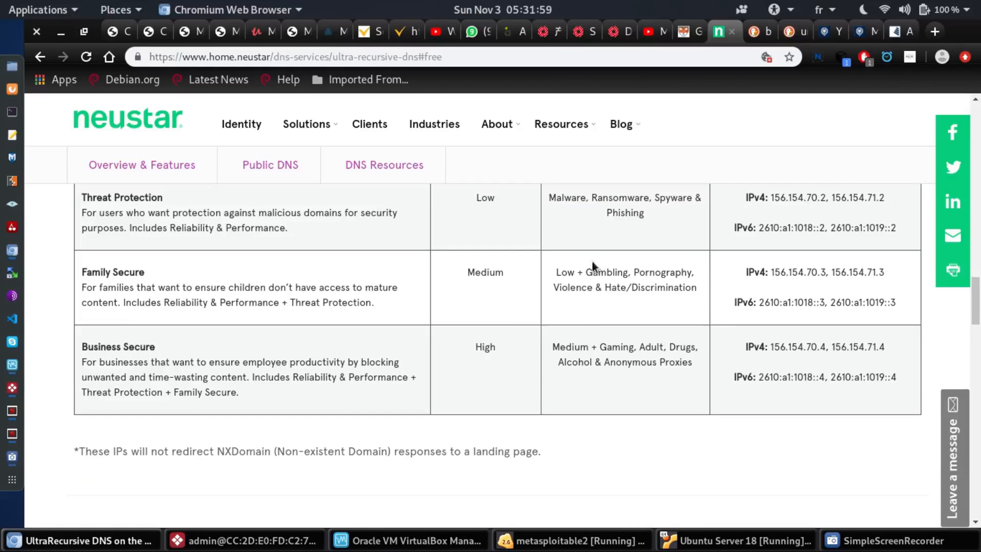
triple_click(612, 273)
left_click(611, 272)
double_click(480, 271)
left_click(480, 271)
Step: Read the Business Secure entry, checking its blocking level and the protection tiers it includes
scroll(462, 303, "down", 1)
scroll(463, 307, "down", 2)
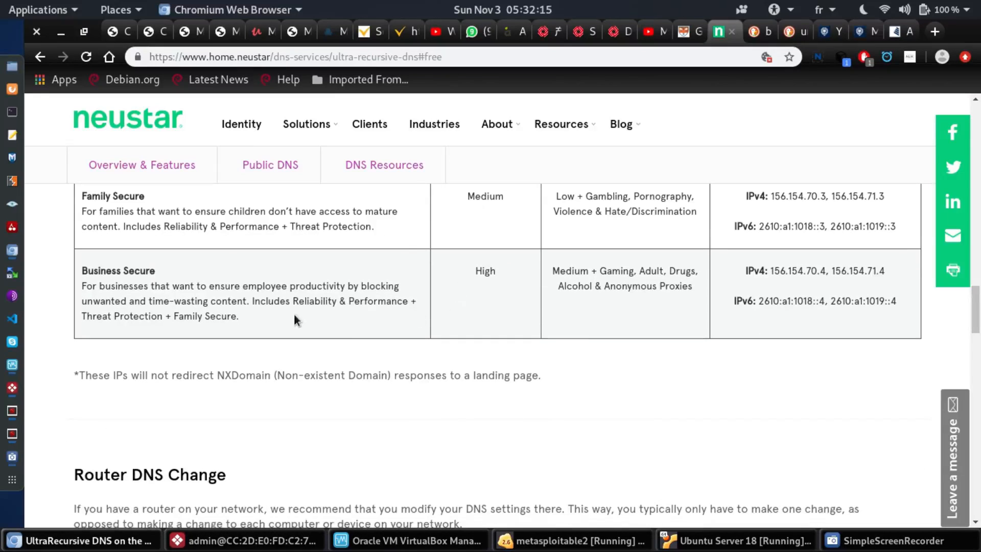
double_click(486, 270)
left_click(487, 270)
triple_click(128, 270)
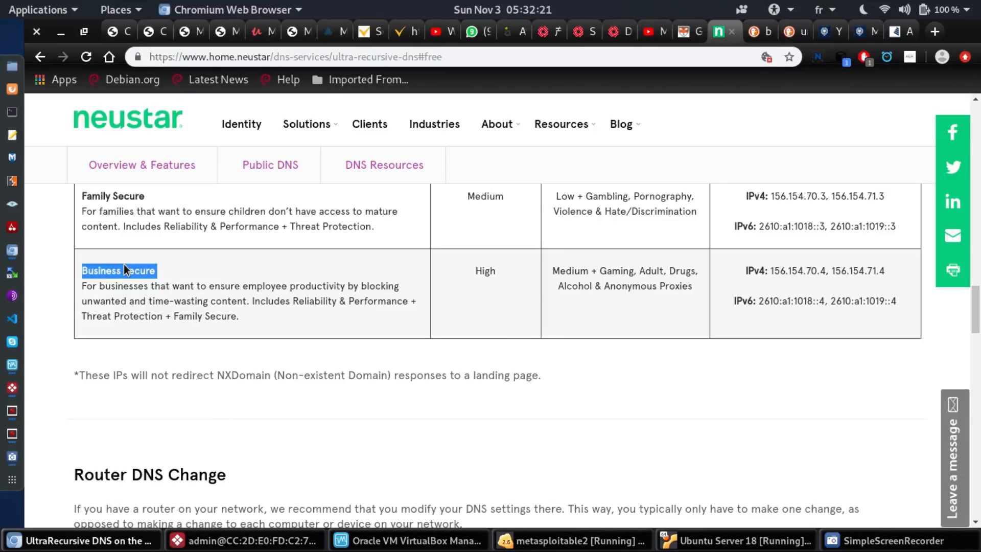
left_click(125, 270)
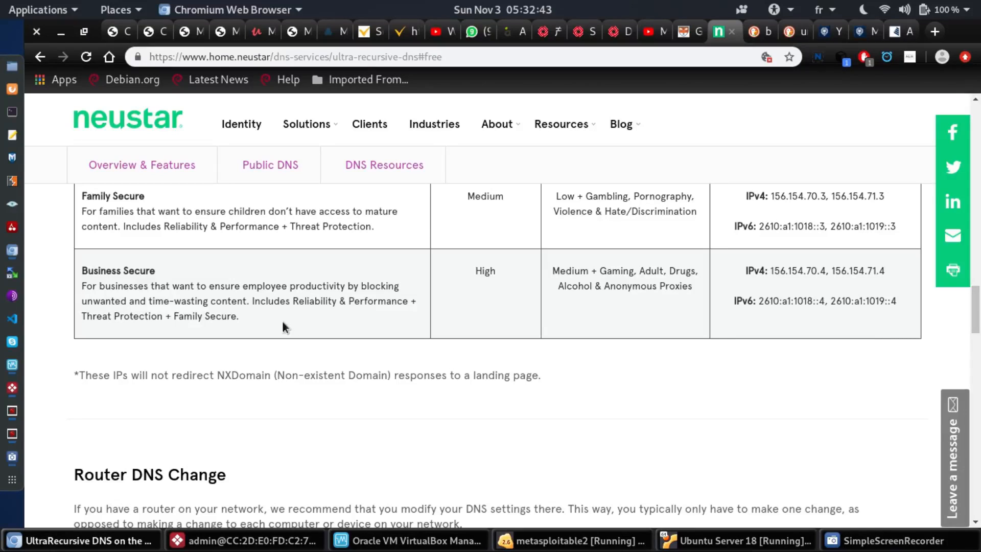
double_click(327, 301)
triple_click(330, 301)
left_click(329, 301)
triple_click(369, 300)
left_click(369, 301)
Step: Switch to WinBox, open the router's DHCP server configuration and bring up its list of leases
key("alt+Tab")
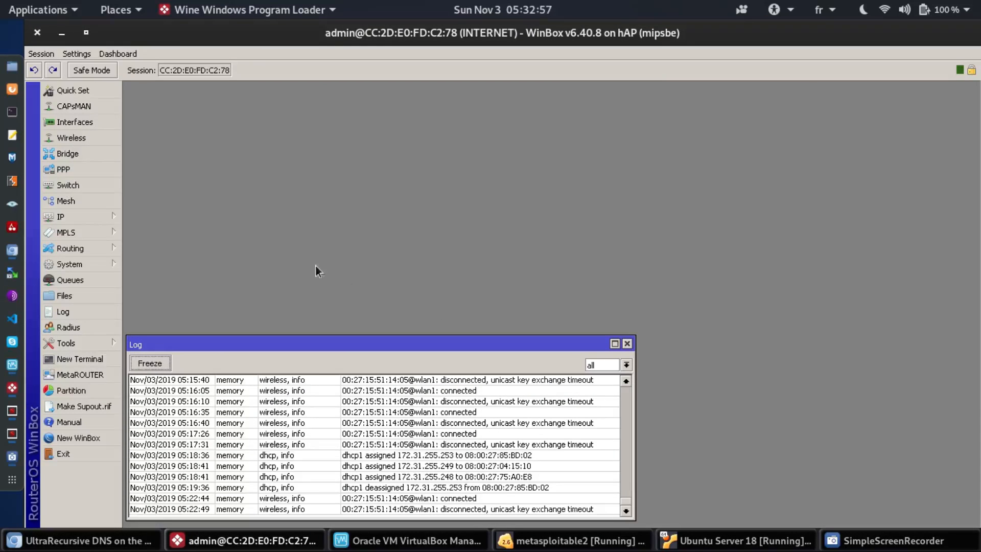
left_click(65, 218)
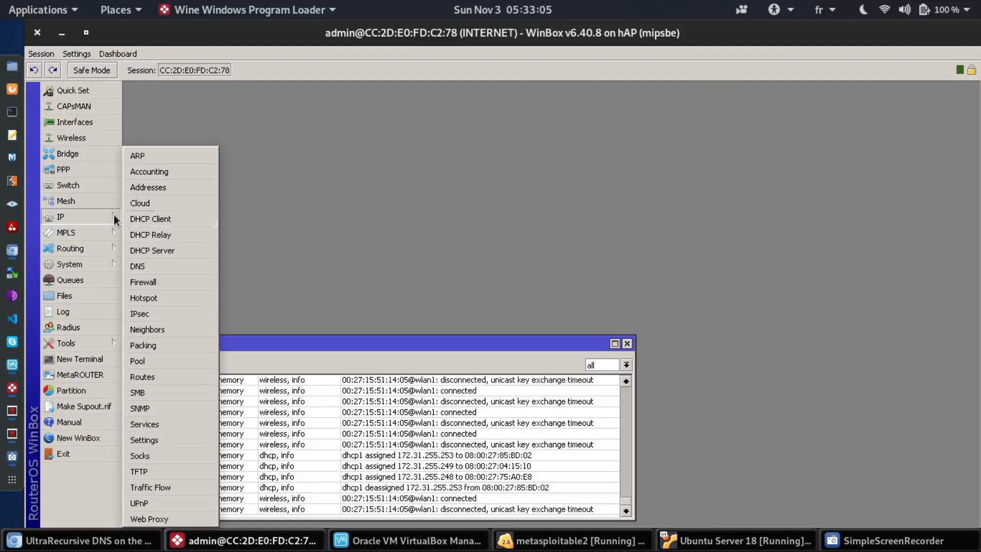
left_click(158, 253)
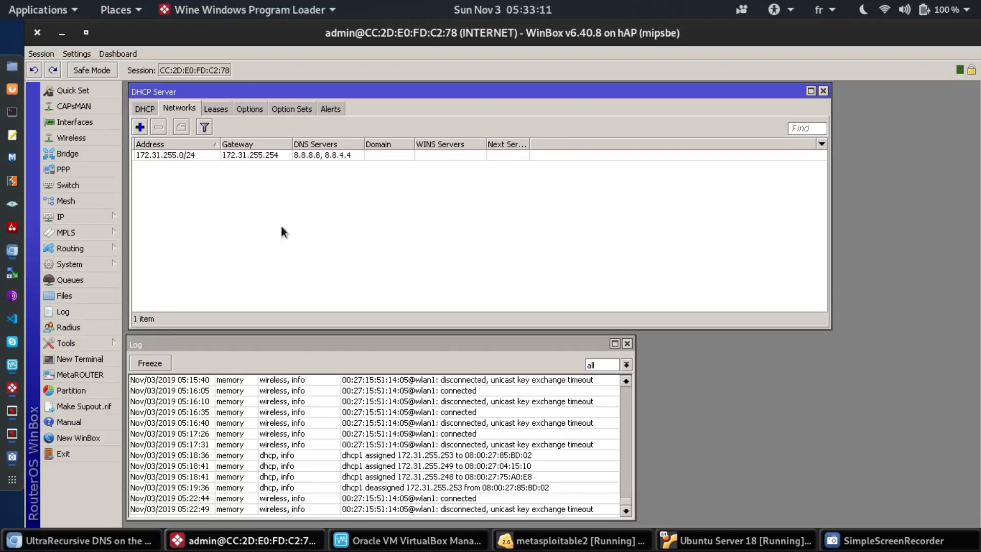
left_click(149, 111)
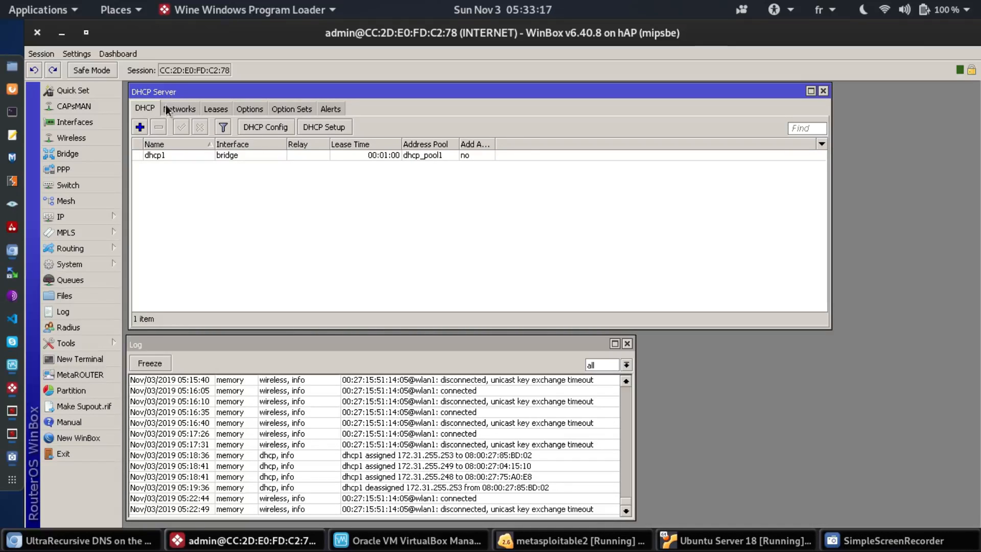
left_click(166, 106)
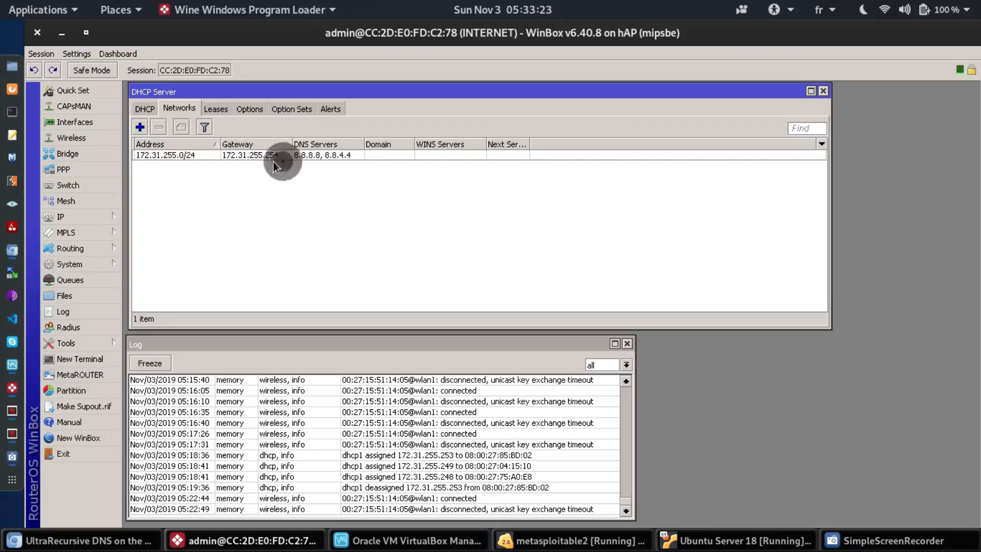
left_click(154, 109)
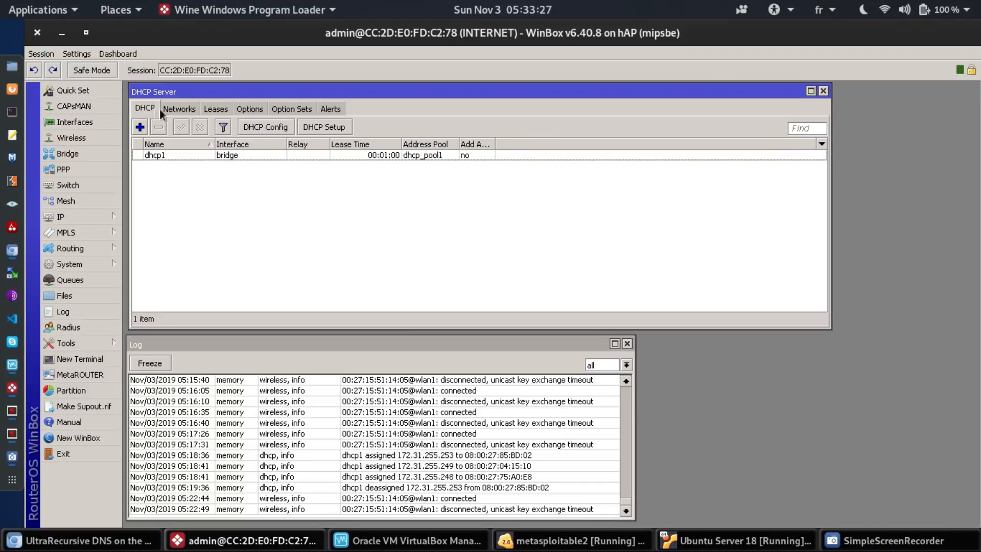
left_click(208, 111)
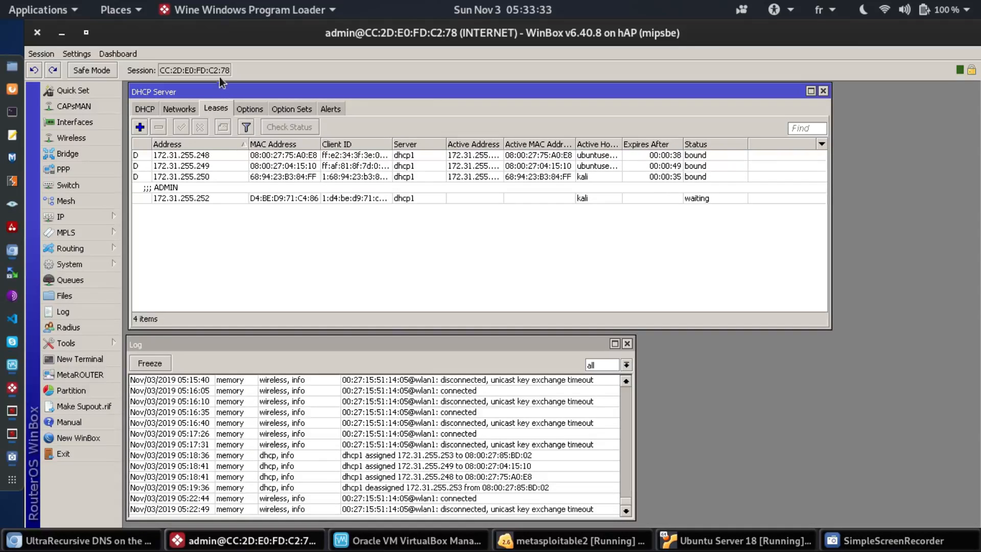
Step: Make the dynamic DHCP lease for 172.31.255.250 static
left_click(480, 199)
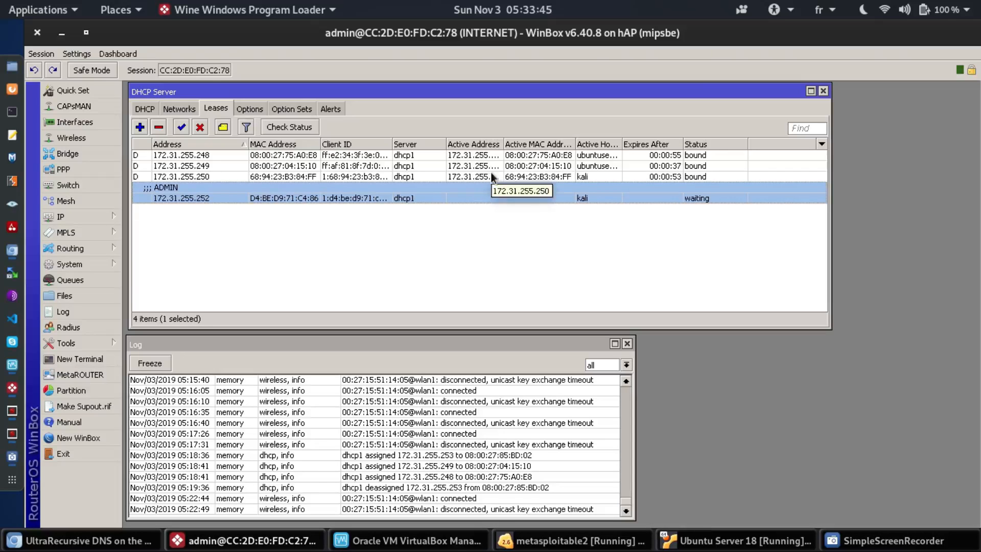
left_click(505, 176)
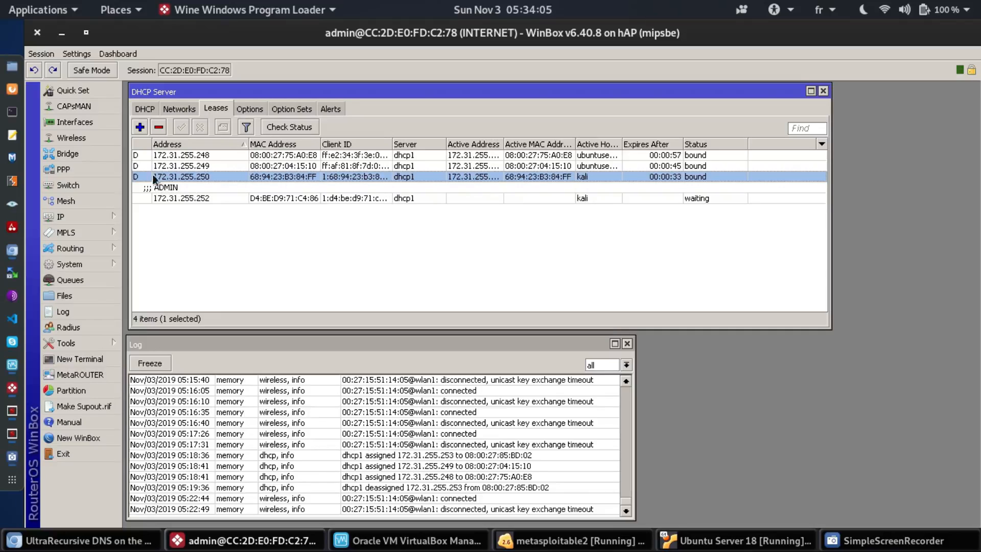
left_click(133, 179)
double_click(556, 176)
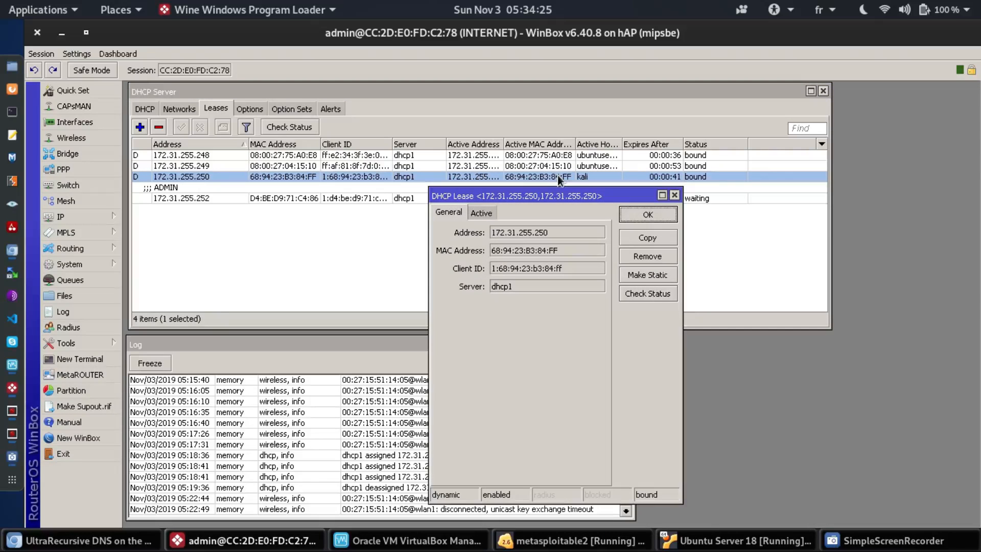
left_click(645, 275)
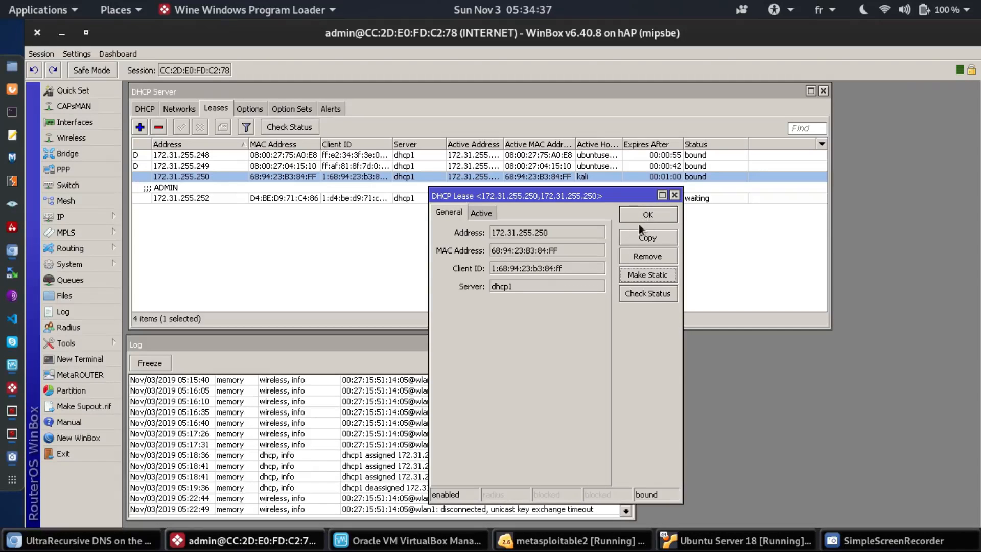
left_click(626, 213)
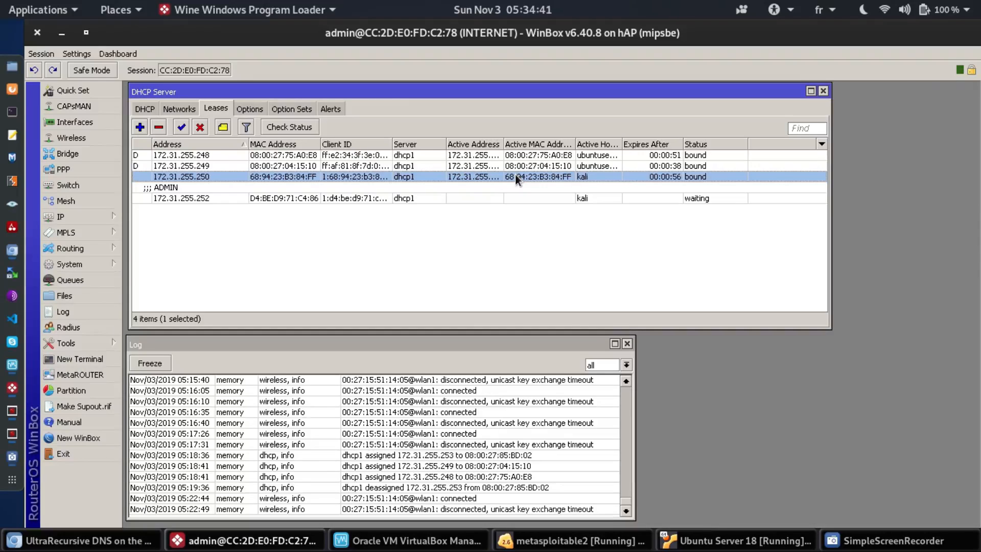
Step: Copy the IP address of the static lease 172.31.255.250 and close the DHCP server configuration
double_click(516, 175)
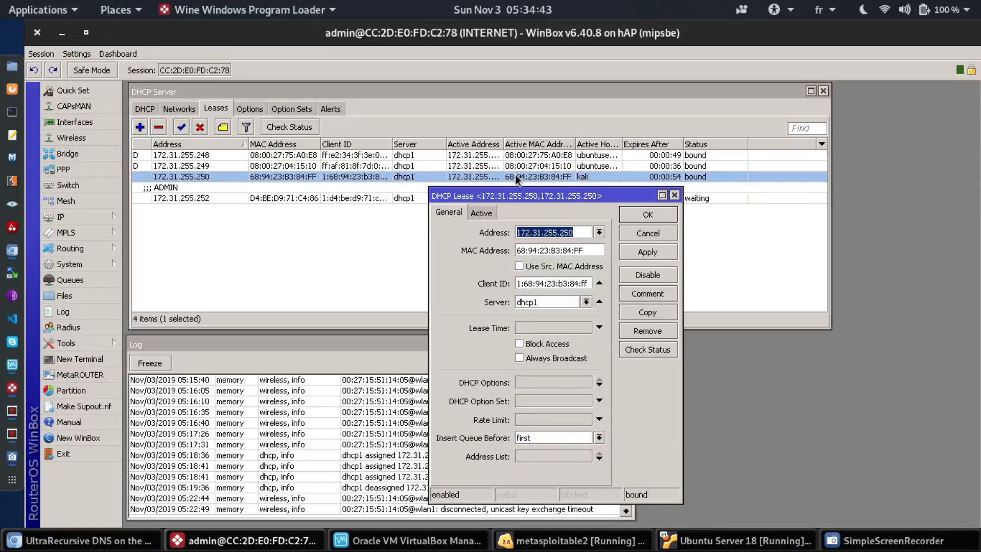
key("Escape")
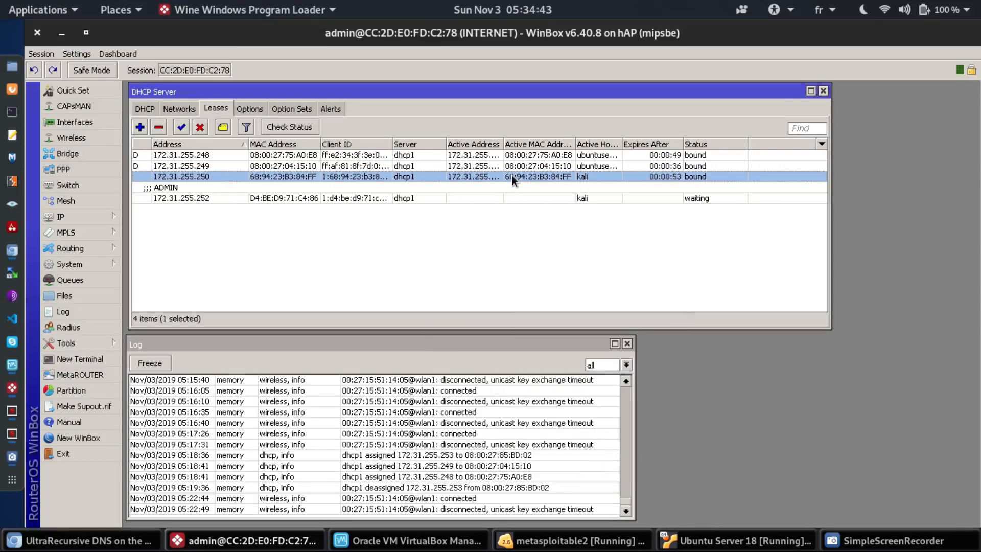
double_click(441, 173)
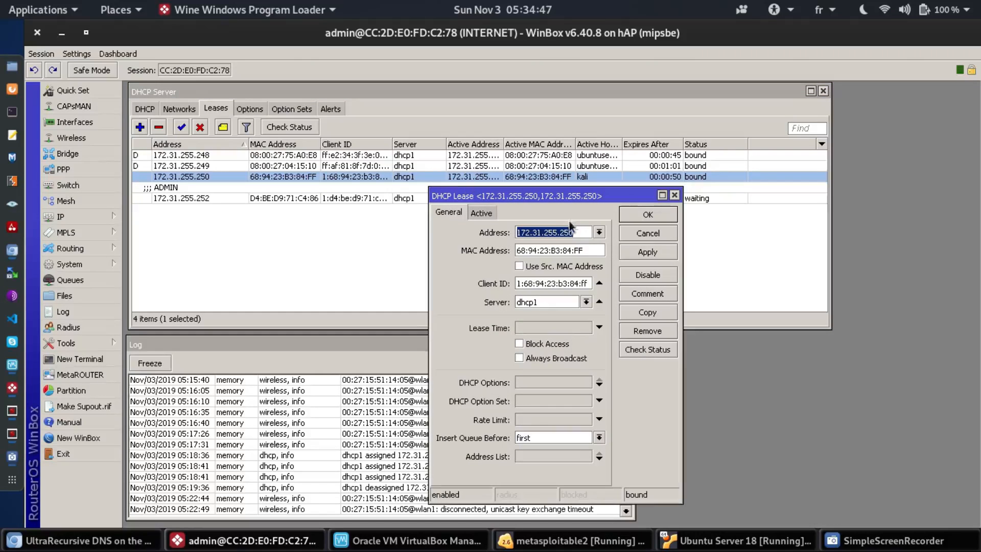
right_click(546, 232)
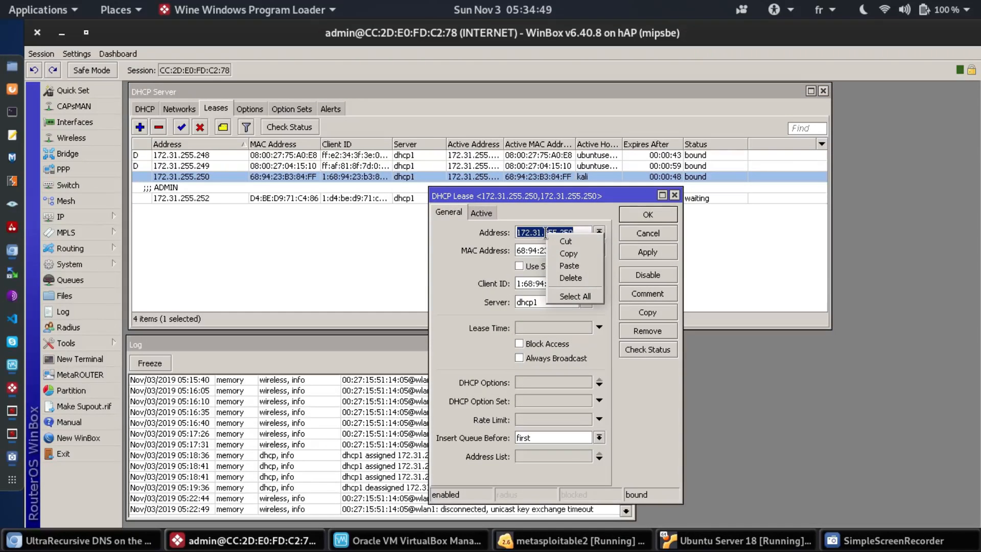
left_click(557, 258)
key("Escape")
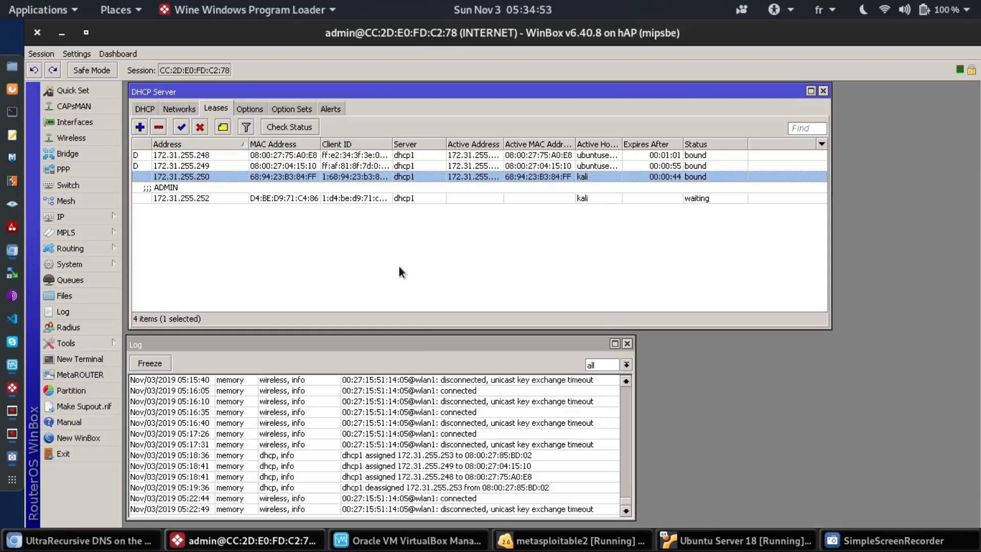
left_click(400, 267)
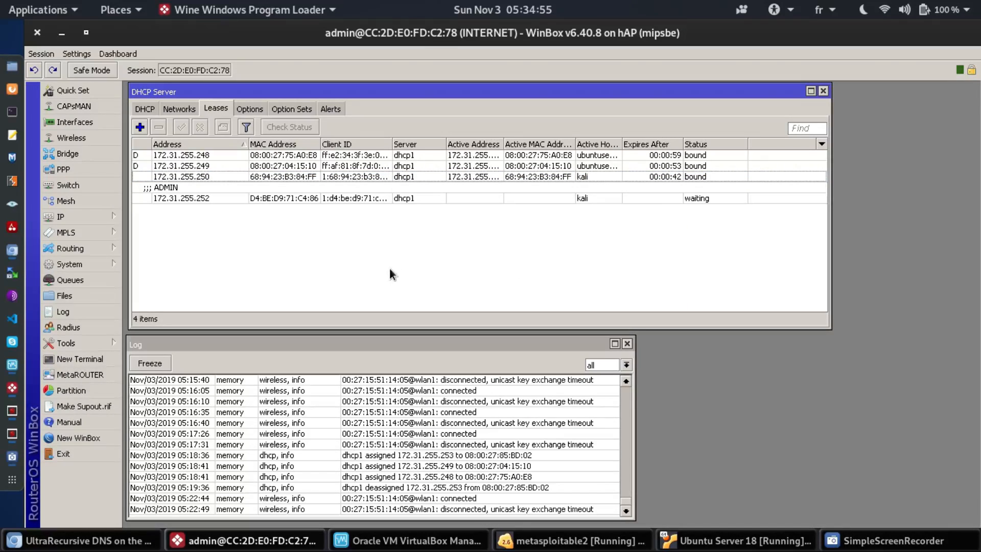
key("Escape")
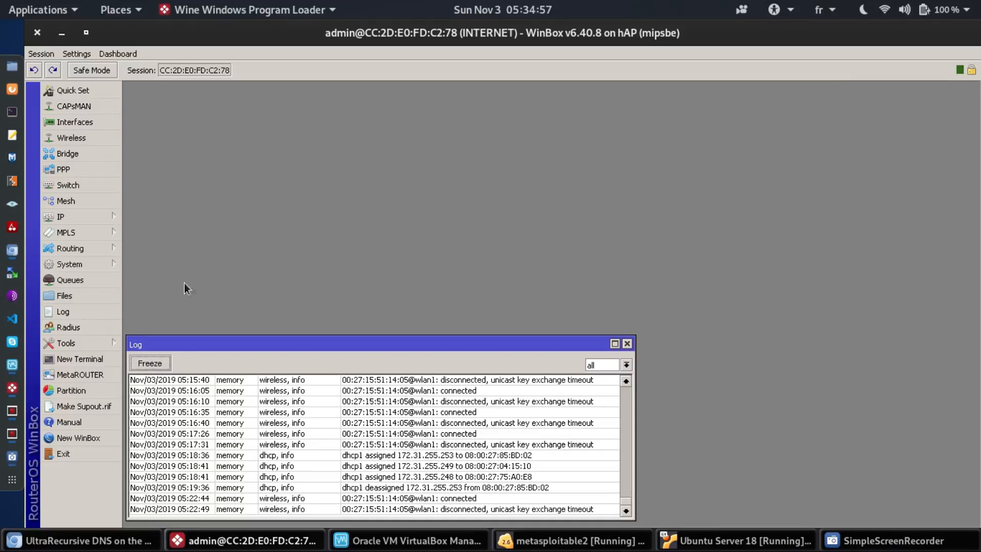
Step: Create a firewall NAT rule on the dstnat chain with the copied lease address 172.31.255.250 as its source address
left_click(60, 216)
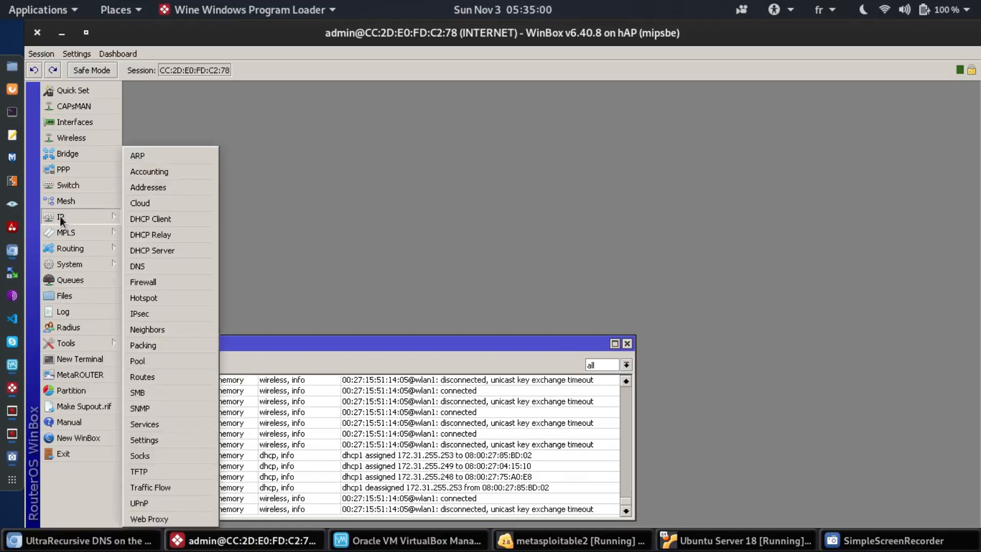
left_click(165, 286)
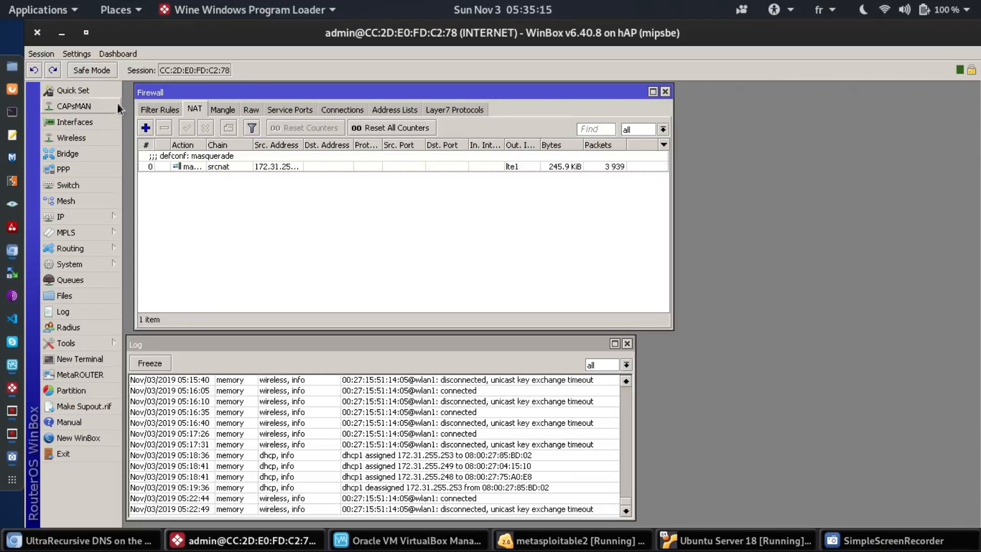
left_click(146, 128)
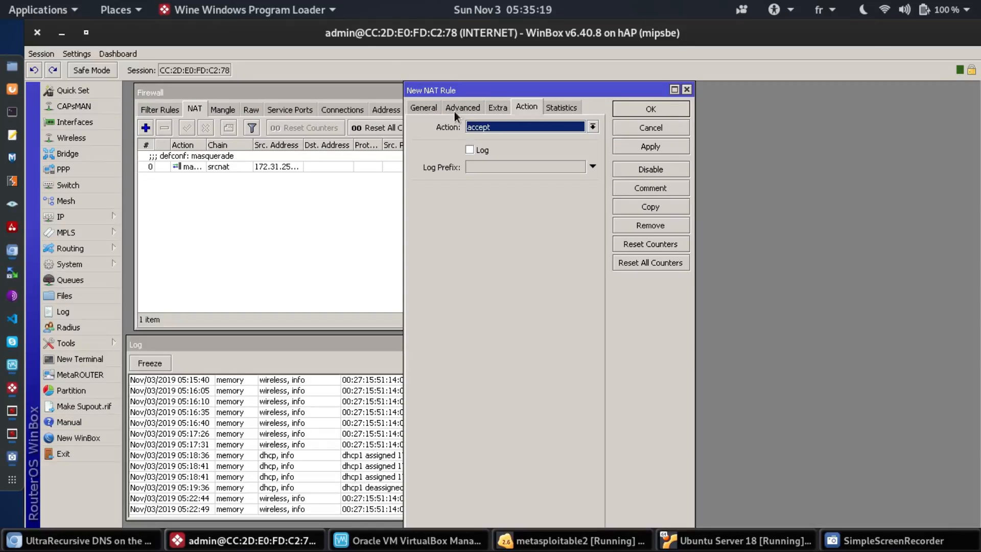
left_click(428, 113)
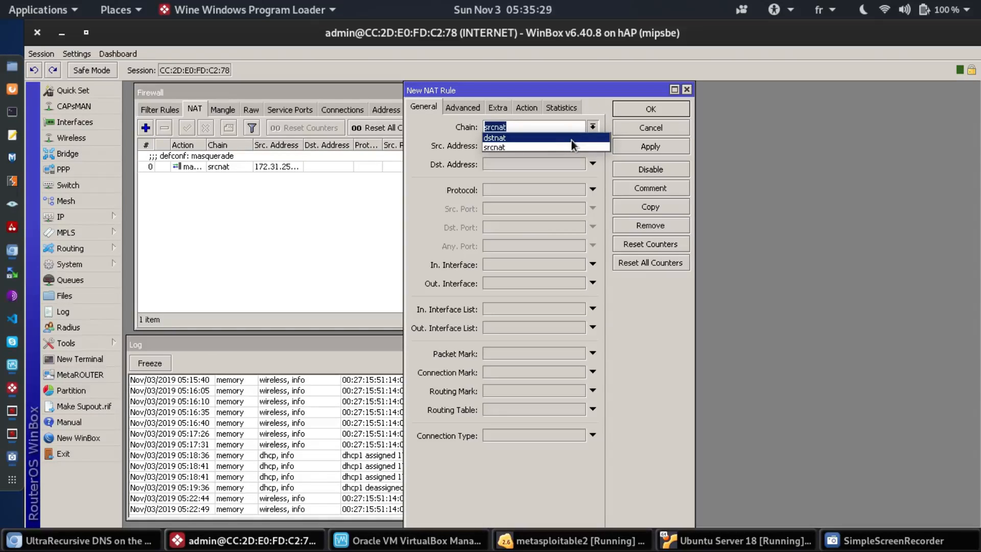
left_click(571, 140)
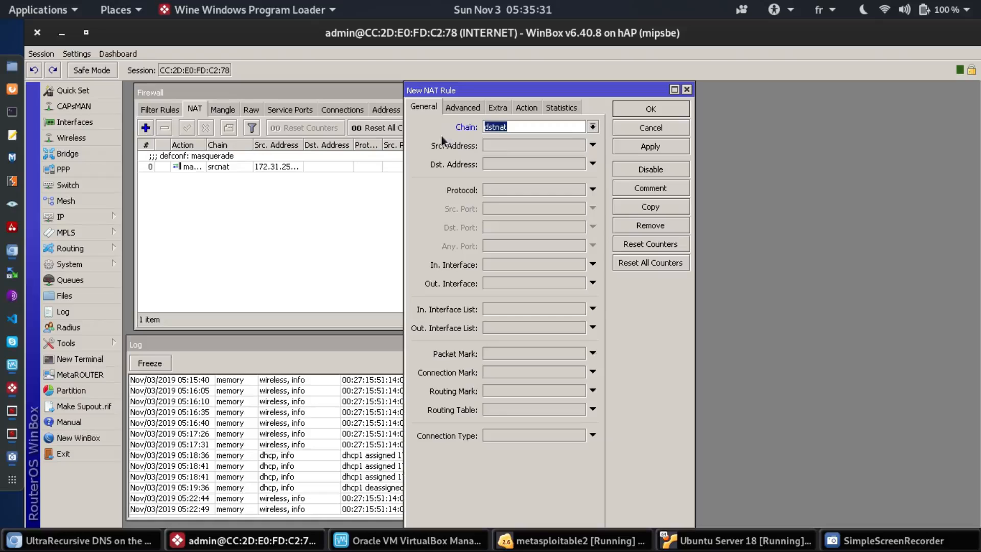
left_click(515, 142)
key("ctrl+v")
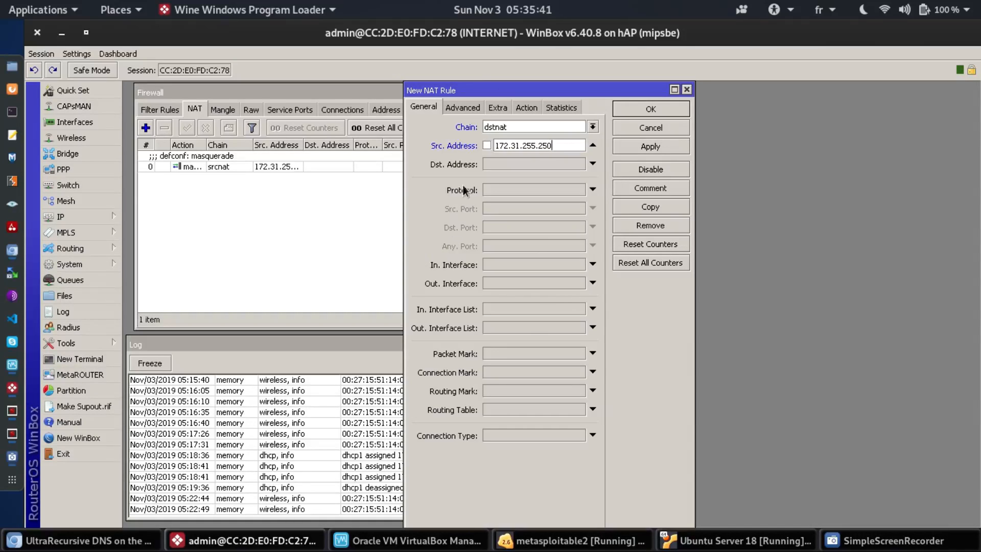
Step: Limit the new NAT rule to protocol 17 (UDP) and set its Any. Port to 53
left_click(489, 192)
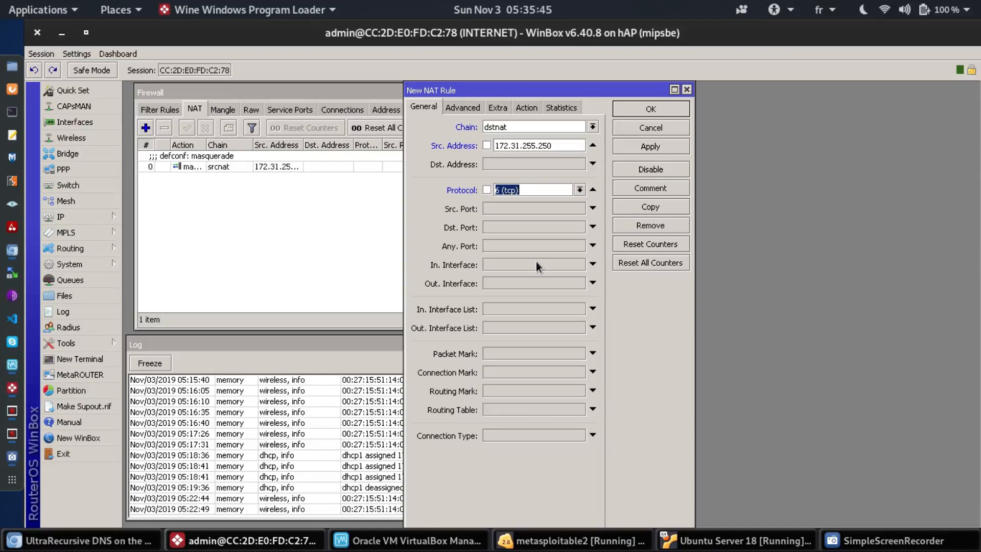
type("17")
left_click(495, 246)
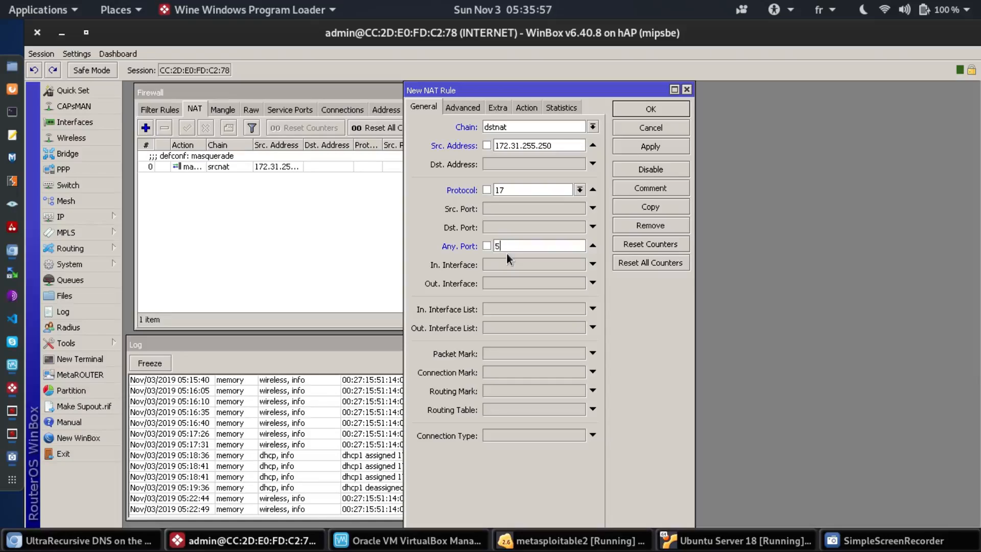
key("BackSpace")
type("3")
Step: Set the new NAT rule's action to dst-nat
left_click(528, 109)
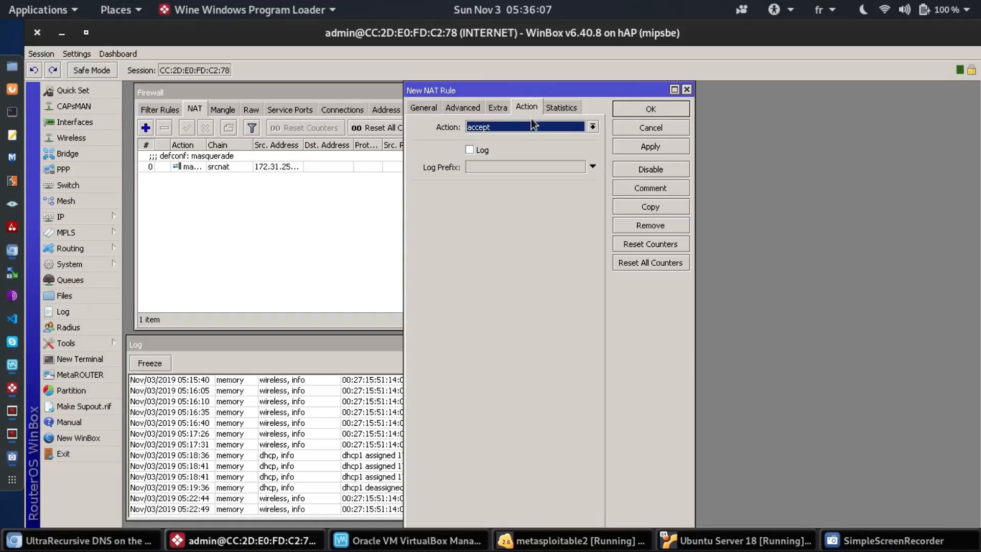
left_click(538, 130)
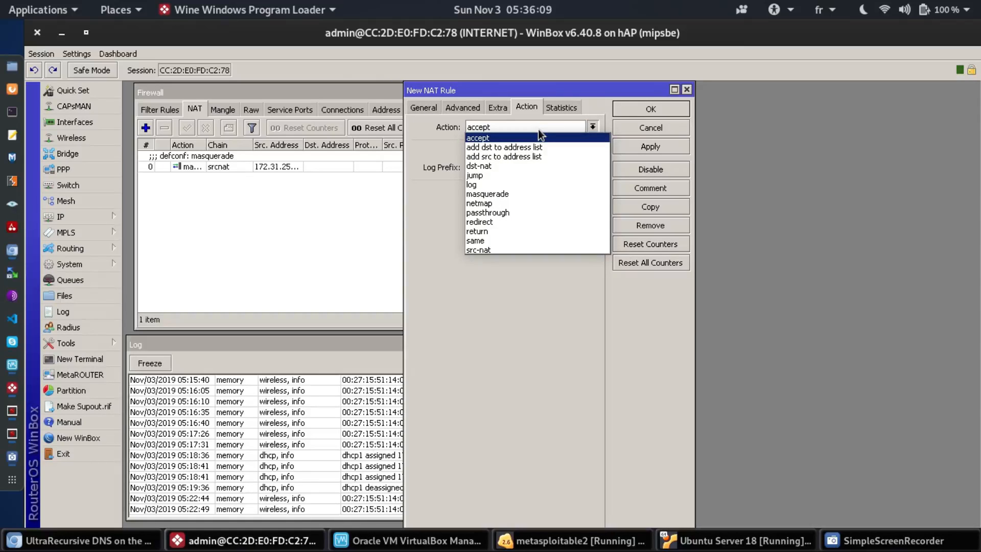
left_click(534, 161)
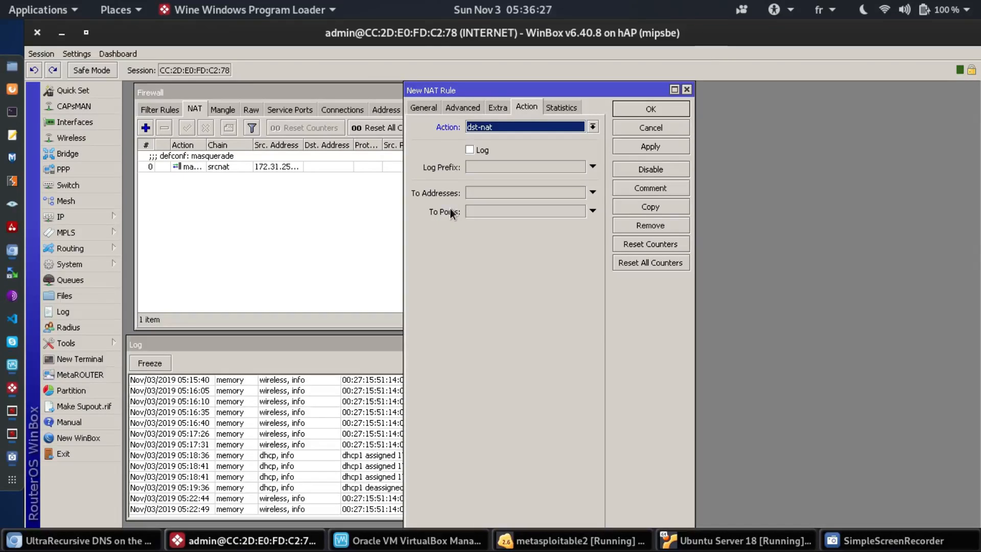
Step: Copy the first Business Secure IPv4 address from Neustar's page in Chromium and enter 156.154.70.4 as the rule's To Addresses in WinBox
key("alt+Tab")
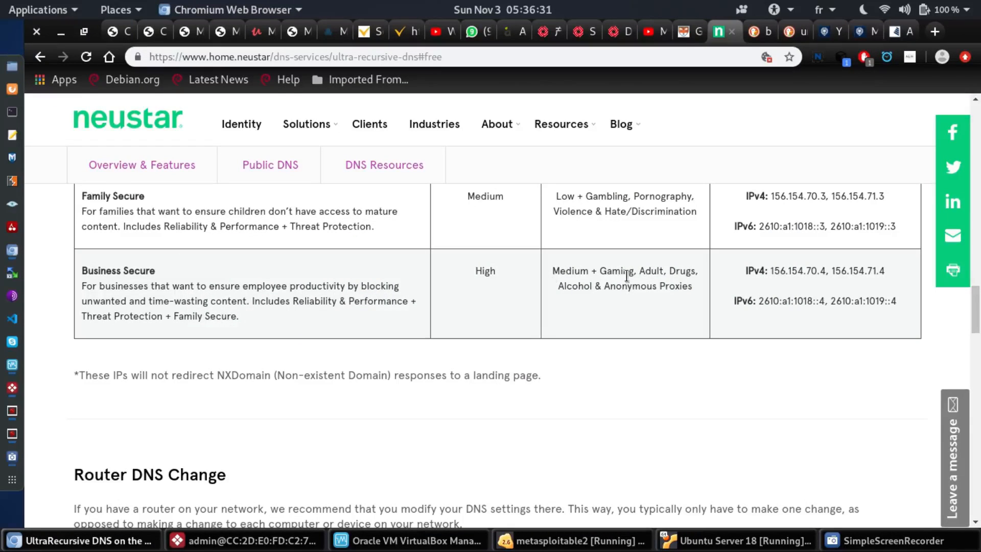
double_click(787, 275)
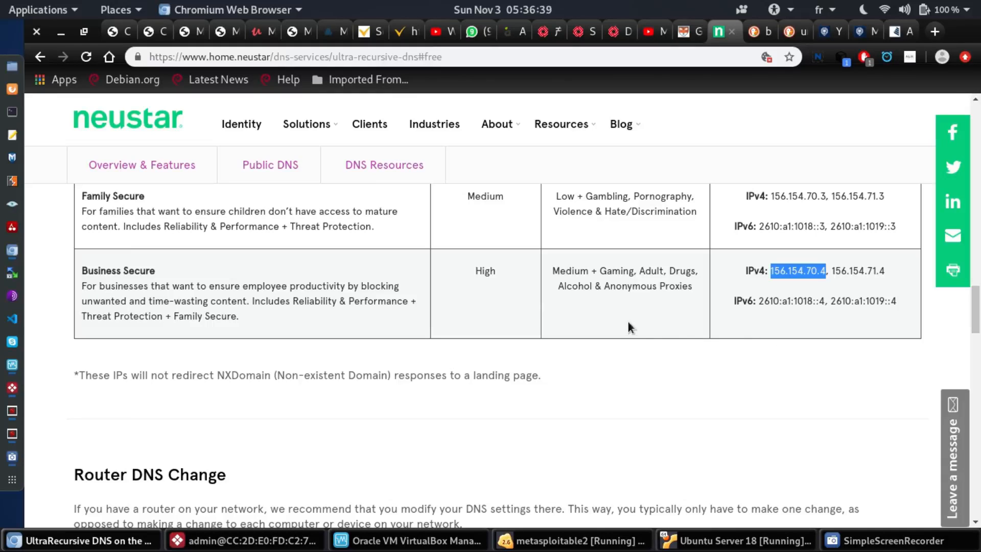
key("alt+Tab")
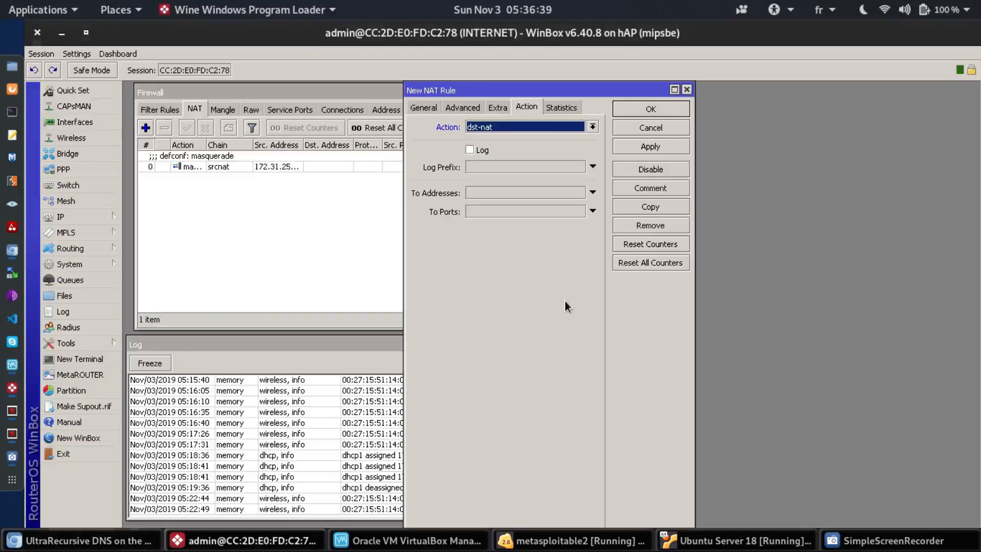
left_click(473, 192)
type("156.154.70.4")
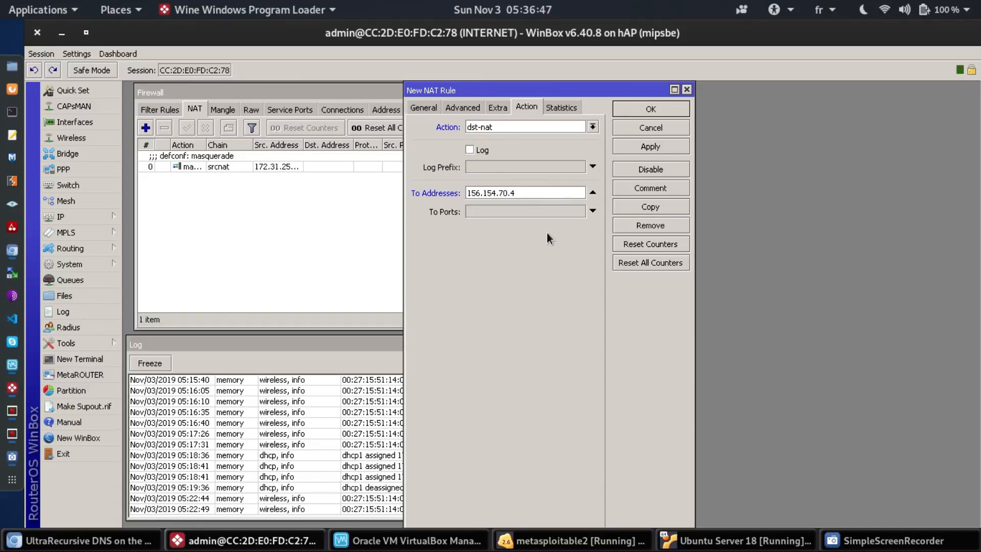
Step: Set the rule's To Ports to 53 and apply the rule
left_click(470, 210)
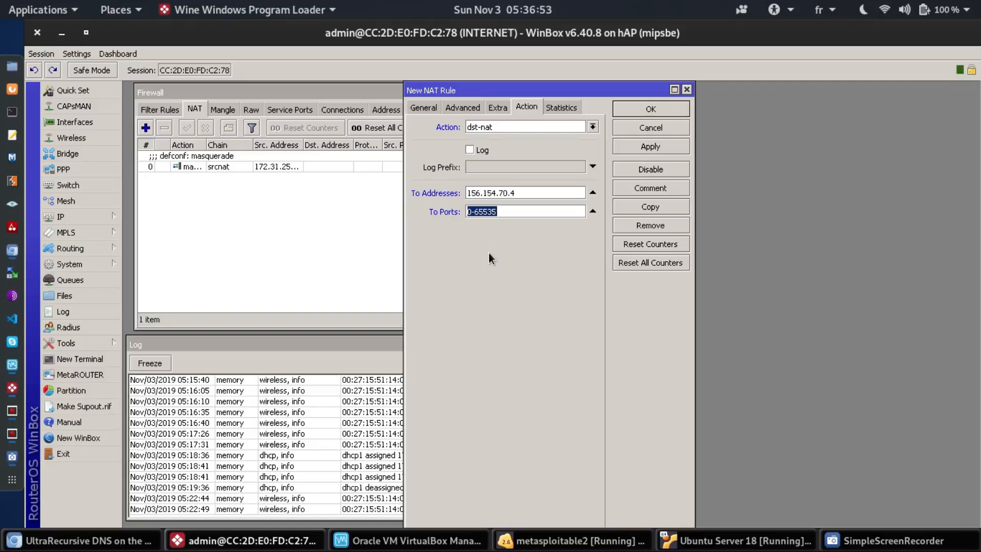
type("53")
left_click(653, 150)
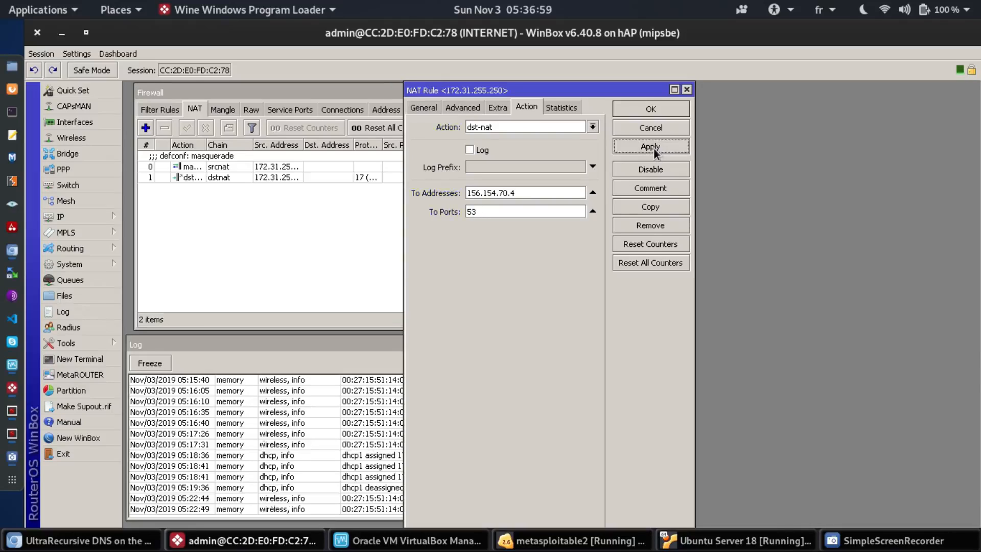
Step: Review the saved NAT rule's action and its general matching settings, and close the rule
left_click(395, 113)
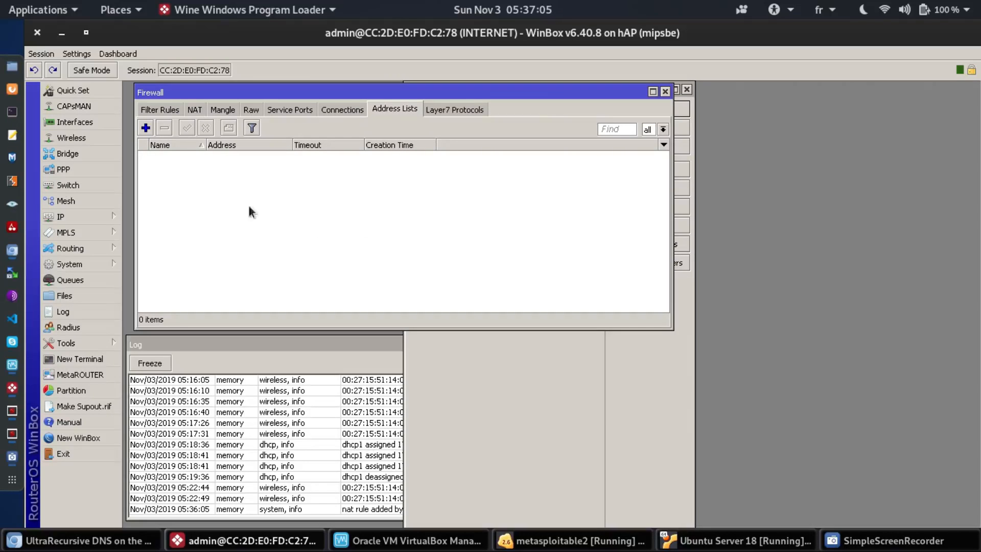
left_click(192, 108)
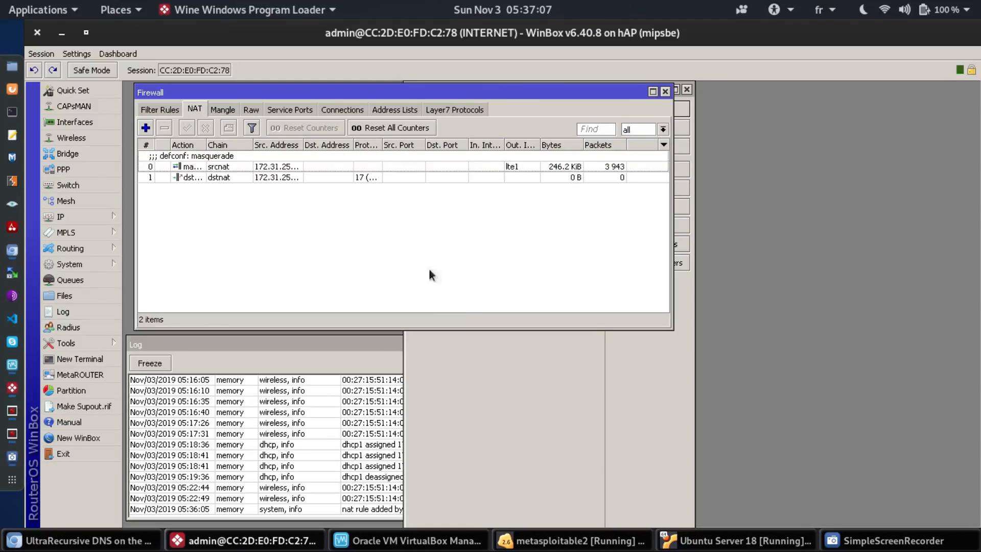
left_click(511, 372)
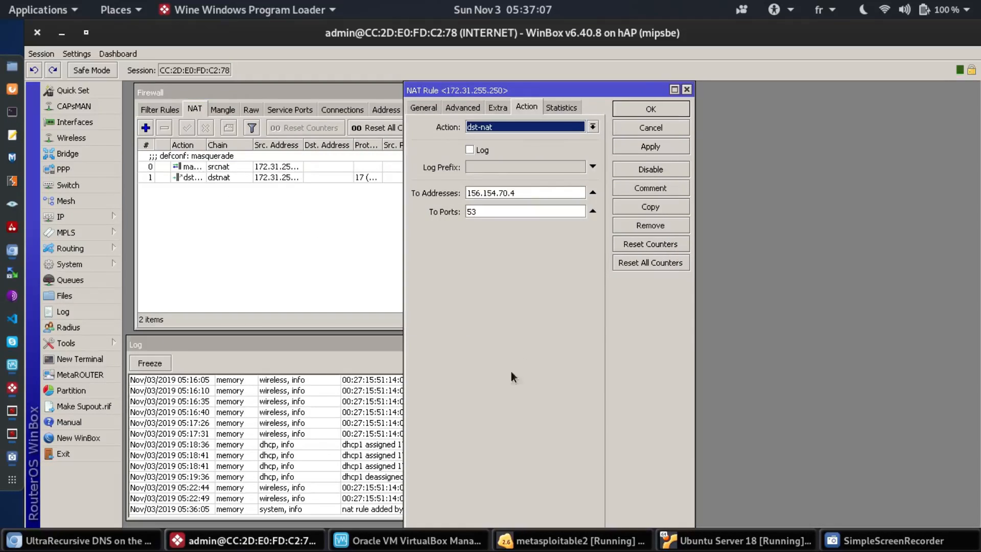
left_click(426, 106)
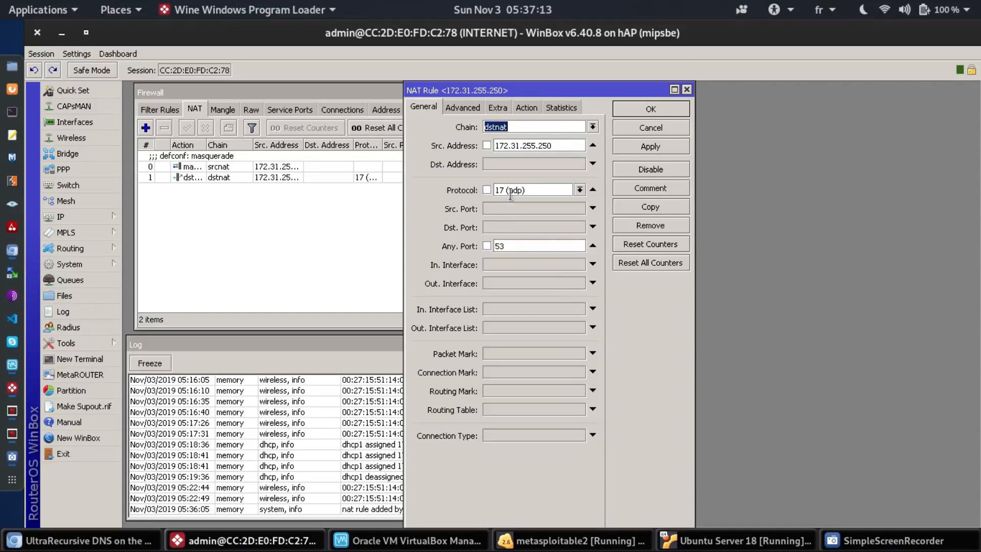
left_click(652, 108)
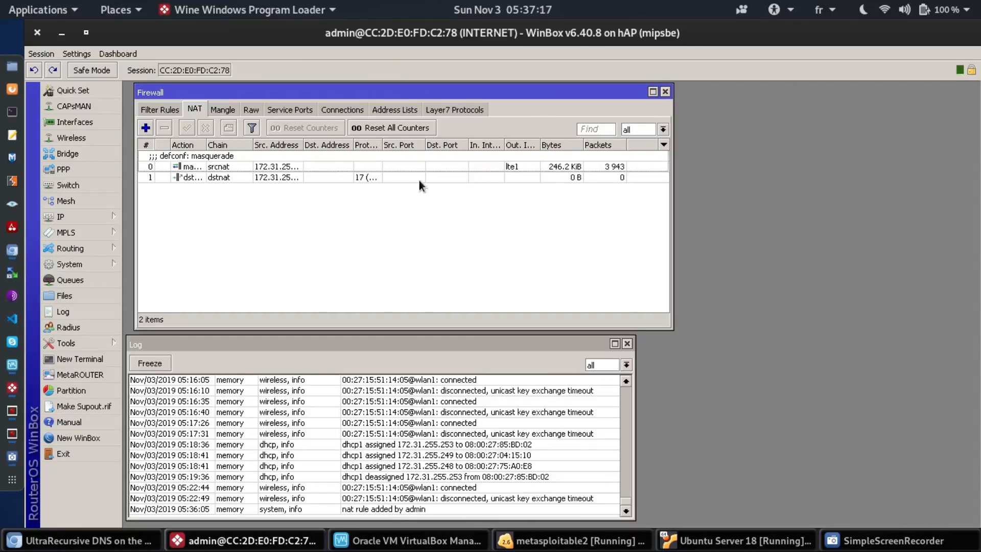
Step: Widen the Src. Address and Protocol columns of the NAT list and maximize the Firewall window
left_click(419, 178)
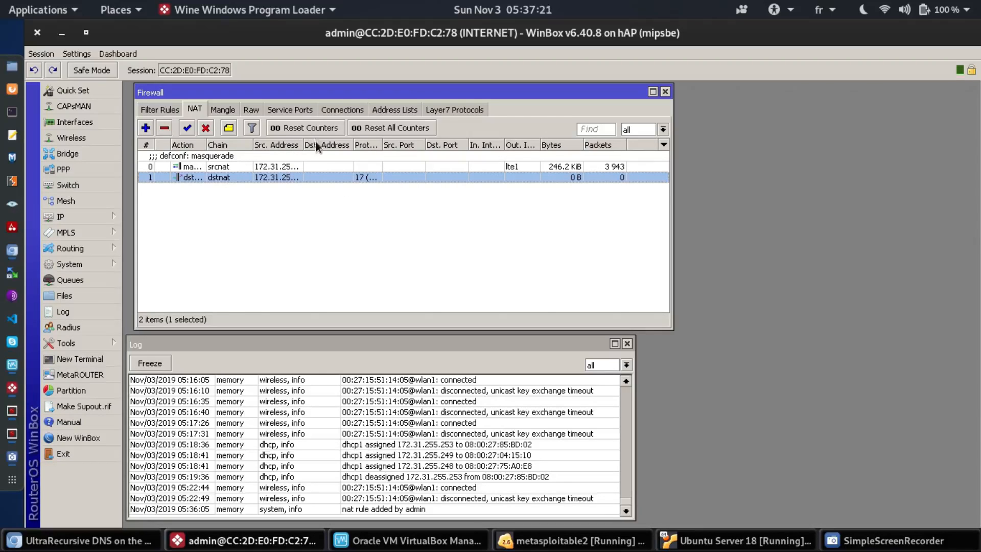
left_click_drag(304, 145, 324, 150)
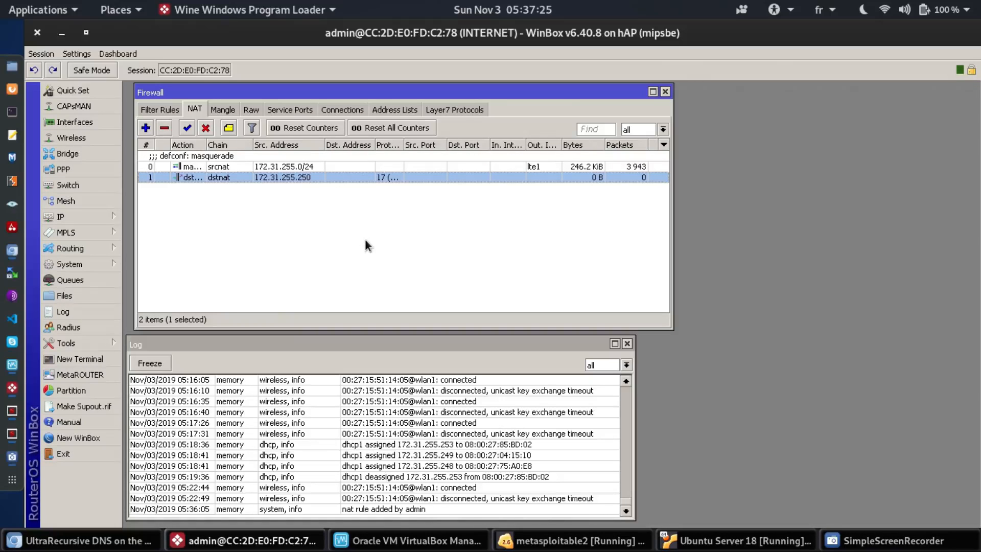
left_click_drag(404, 147, 415, 148)
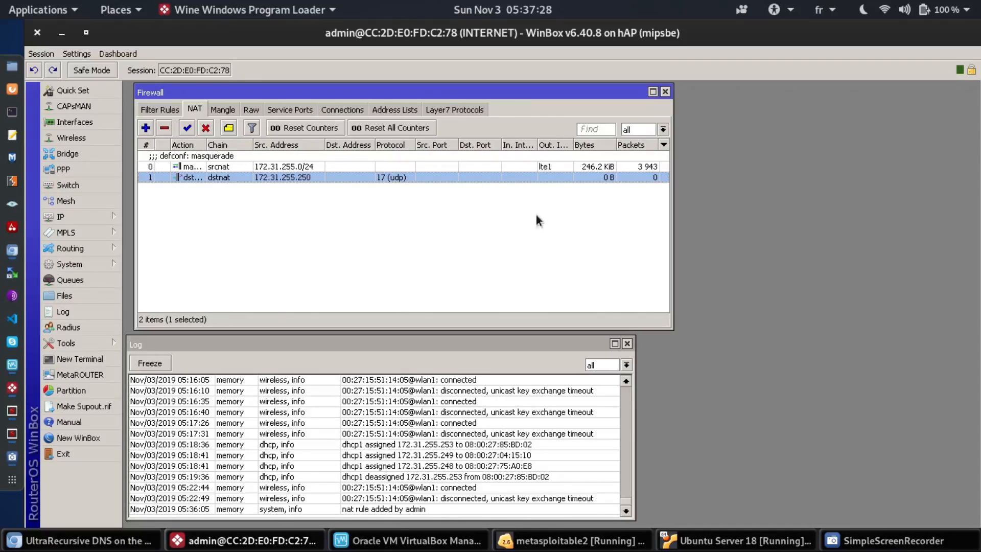
double_click(534, 88)
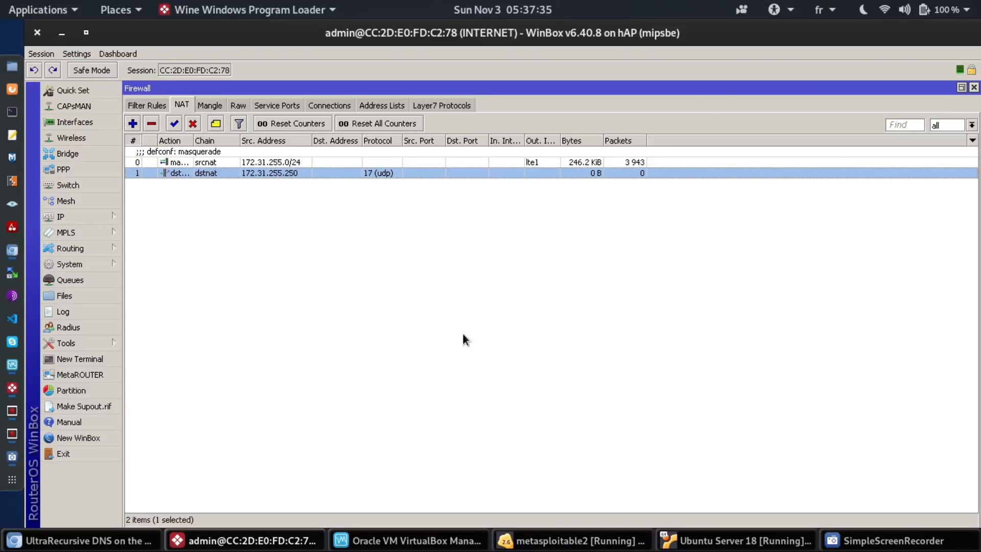
key("alt+Tab")
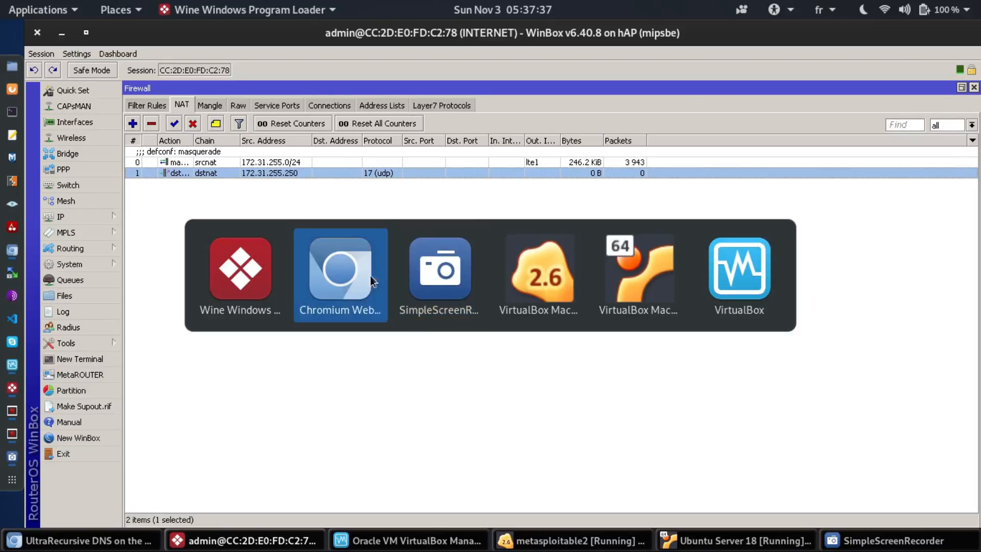
key("ctrl+t")
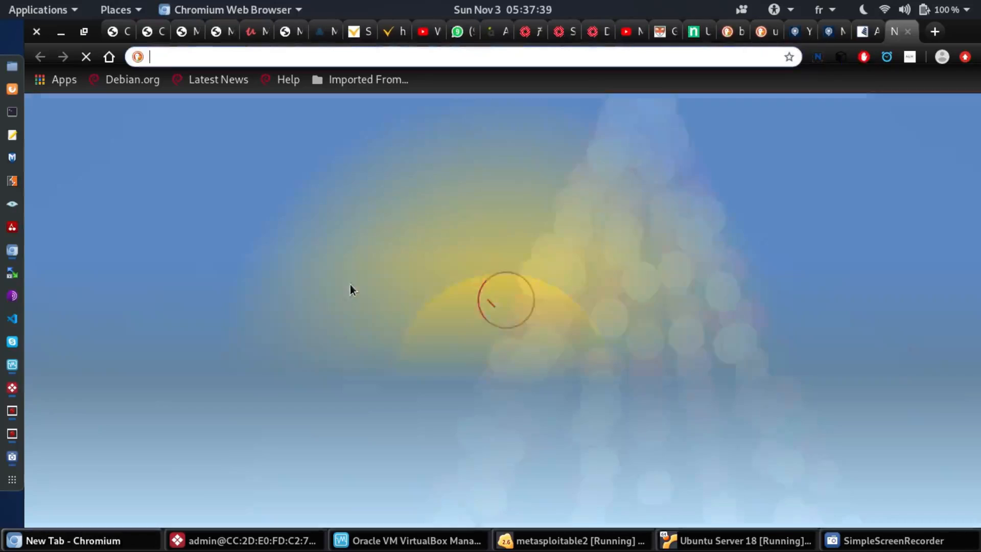
type("porn")
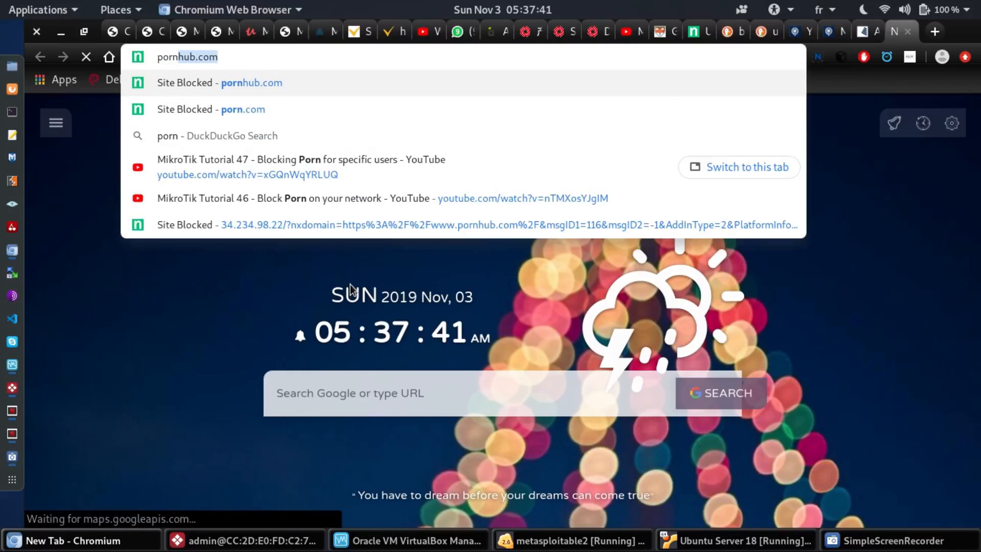
key("Delete")
key("Return")
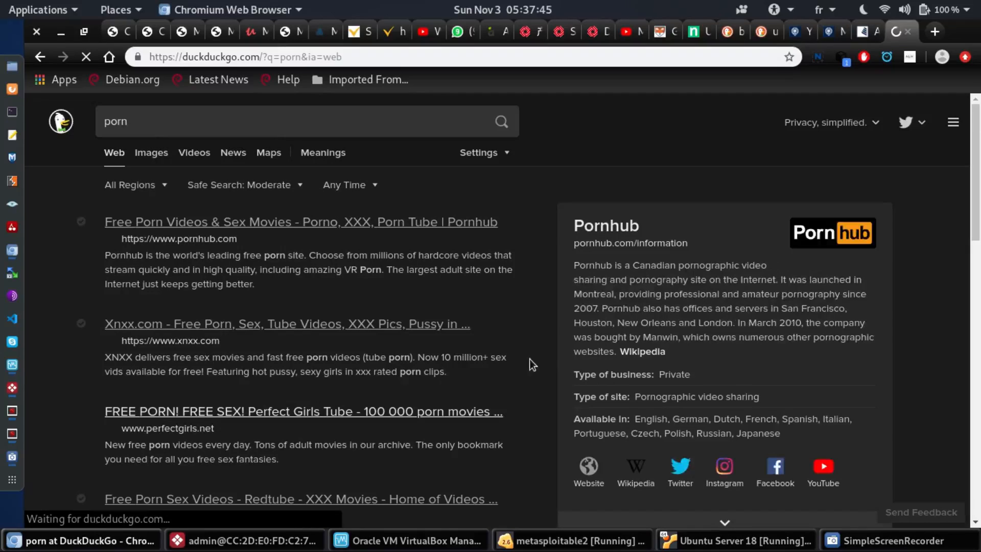
left_click(372, 224)
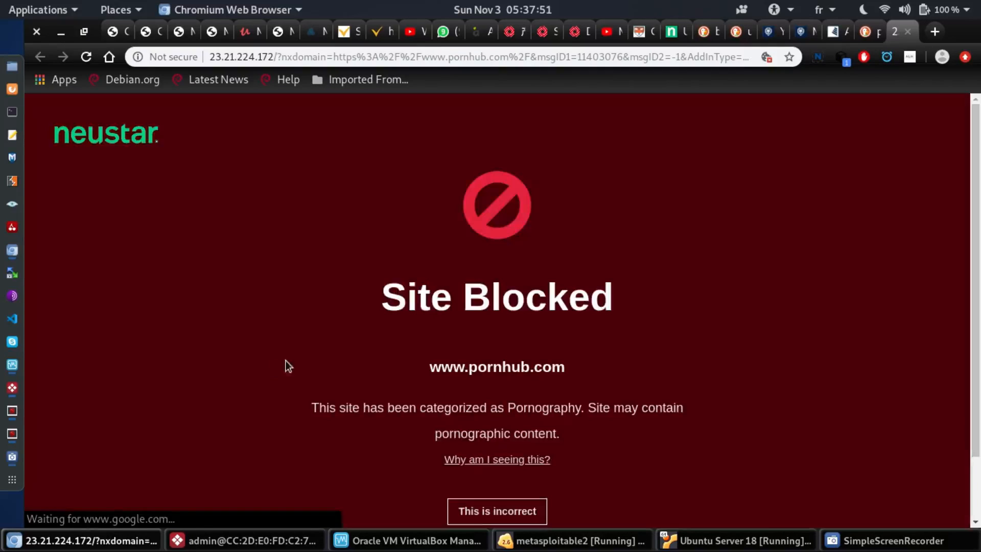
left_click_drag(355, 280, 878, 344)
left_click(751, 355)
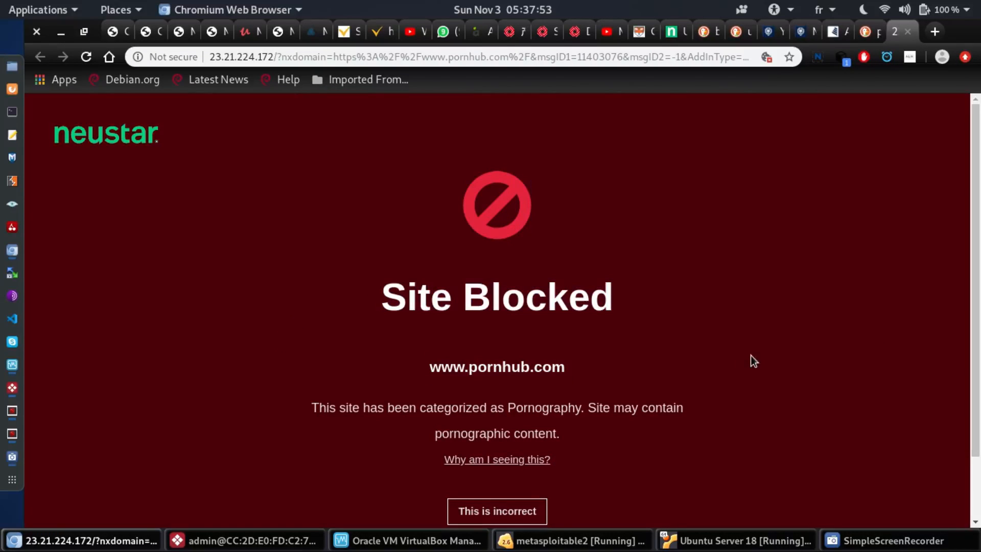
left_click_drag(264, 403, 768, 433)
left_click(574, 475)
left_click_drag(574, 475, 276, 394)
left_click(287, 280)
scroll(646, 316, "down", 1)
scroll(645, 316, "up", 1)
Step: Switch to WinBox and start a new firewall address list entry named Bloqués
key("alt+Tab")
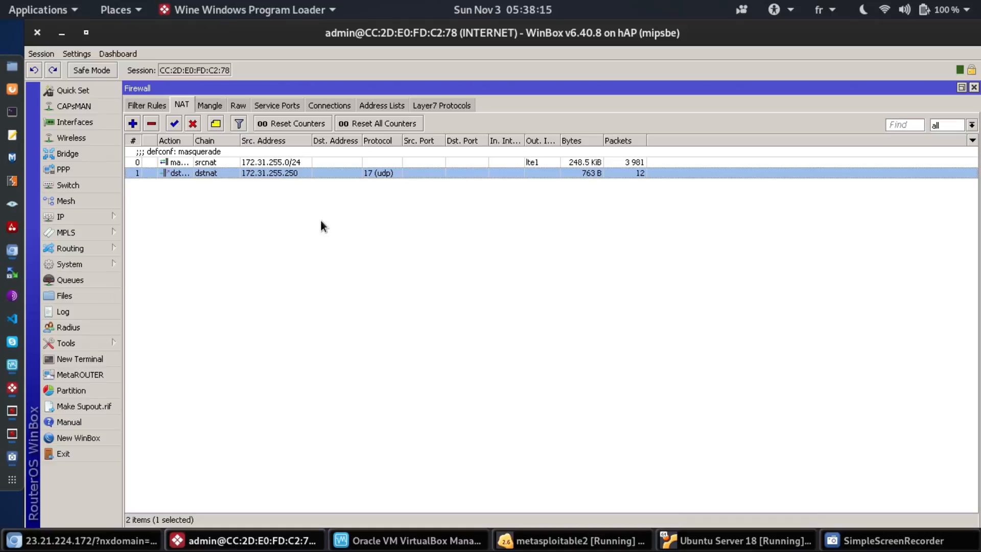
left_click(327, 187)
left_click(371, 105)
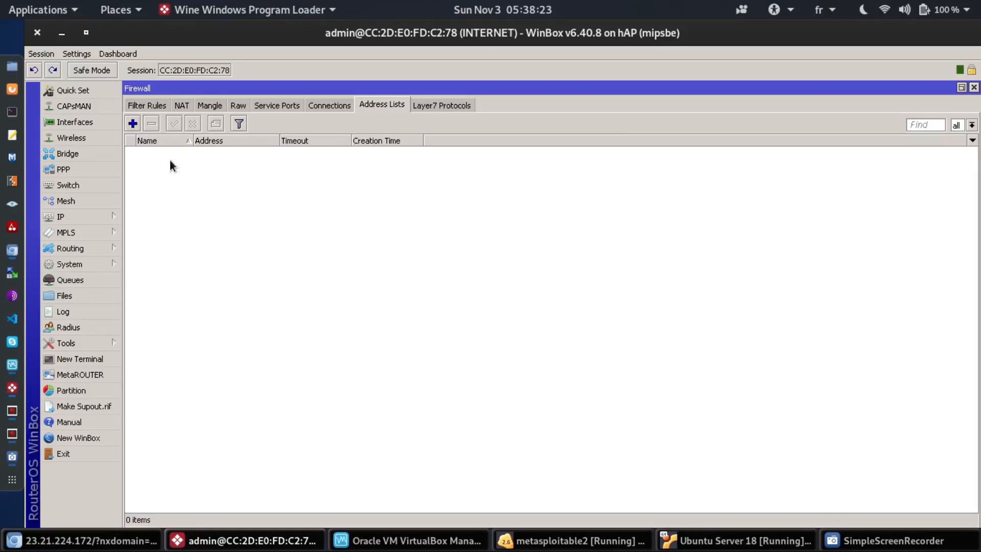
left_click(133, 121)
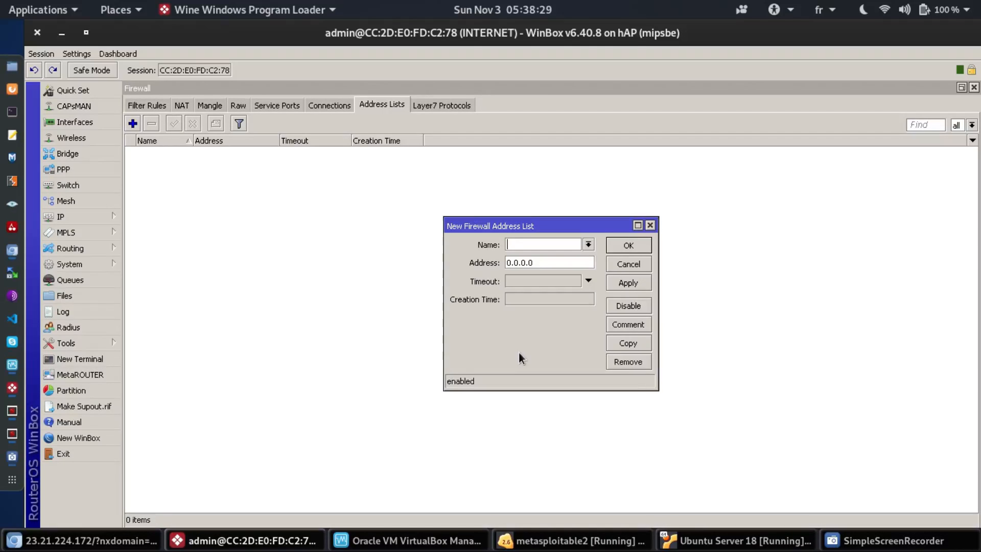
type("Bloqués")
key("Tab")
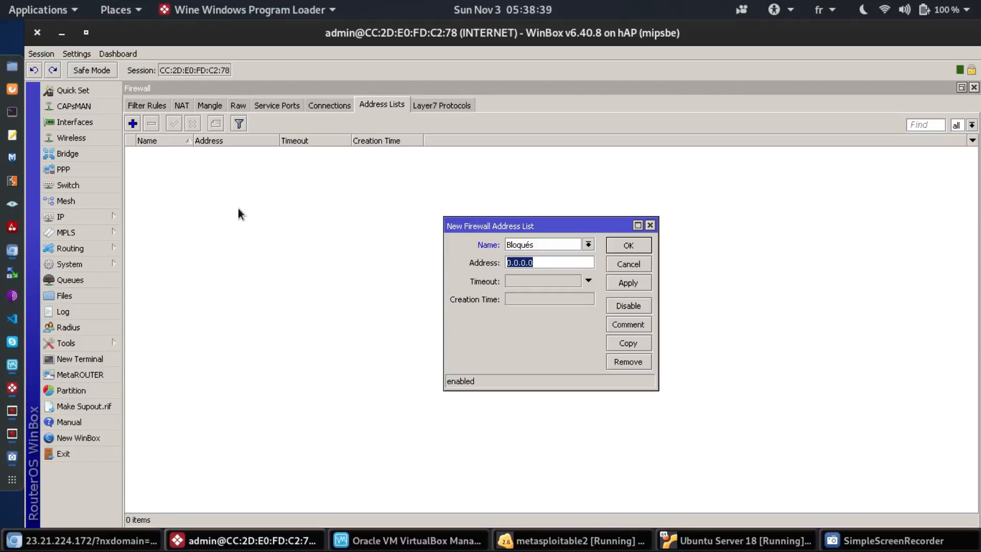
Step: Restore the Firewall window to its smaller size, set the Bloqués entry's address to 172.31.255.250 and save it
left_click(146, 105)
left_click(179, 105)
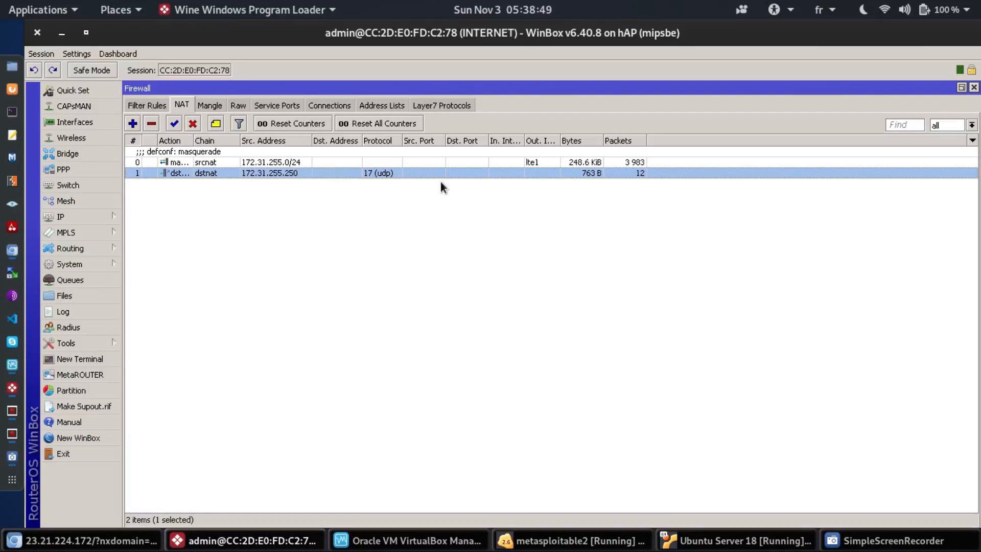
double_click(400, 90)
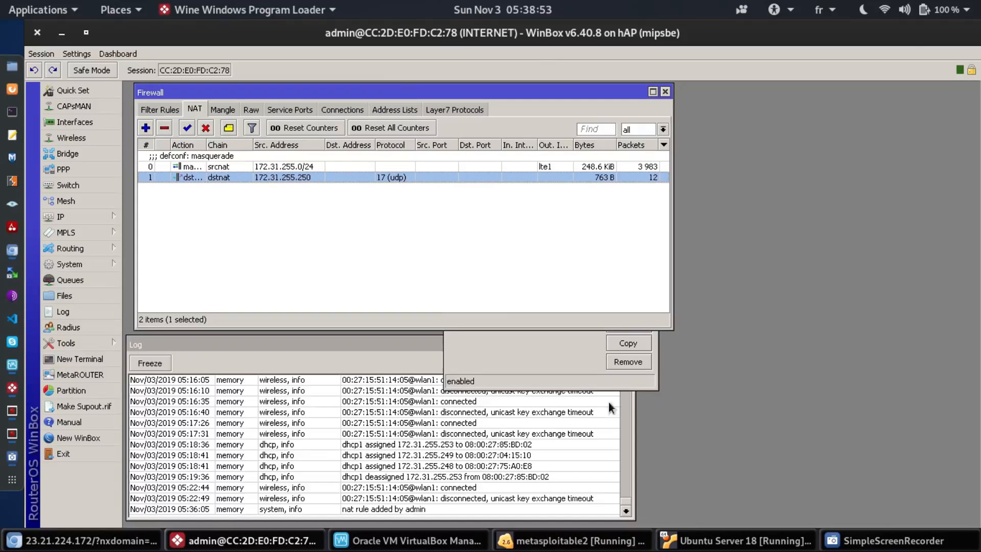
left_click(576, 376)
key("Tab")
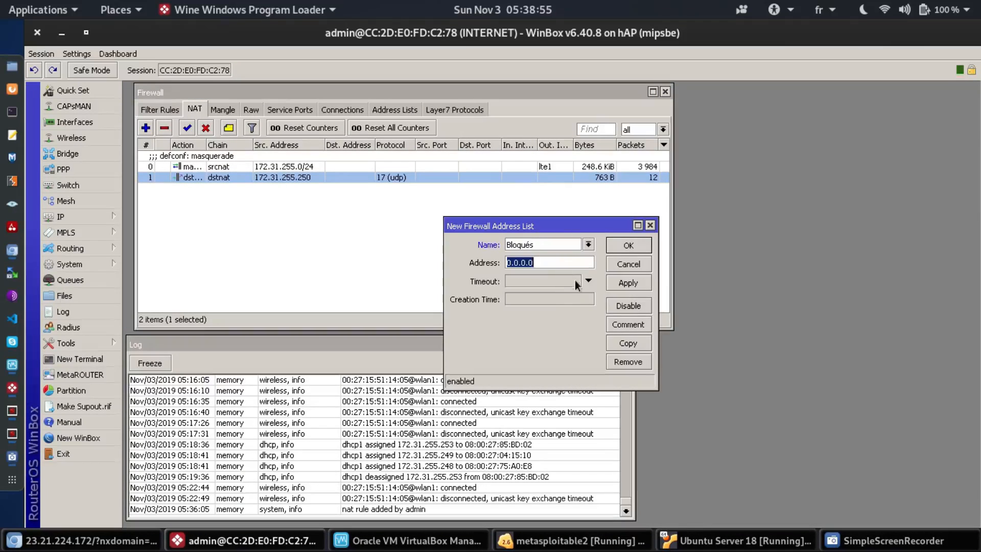
type("172.31.255.250")
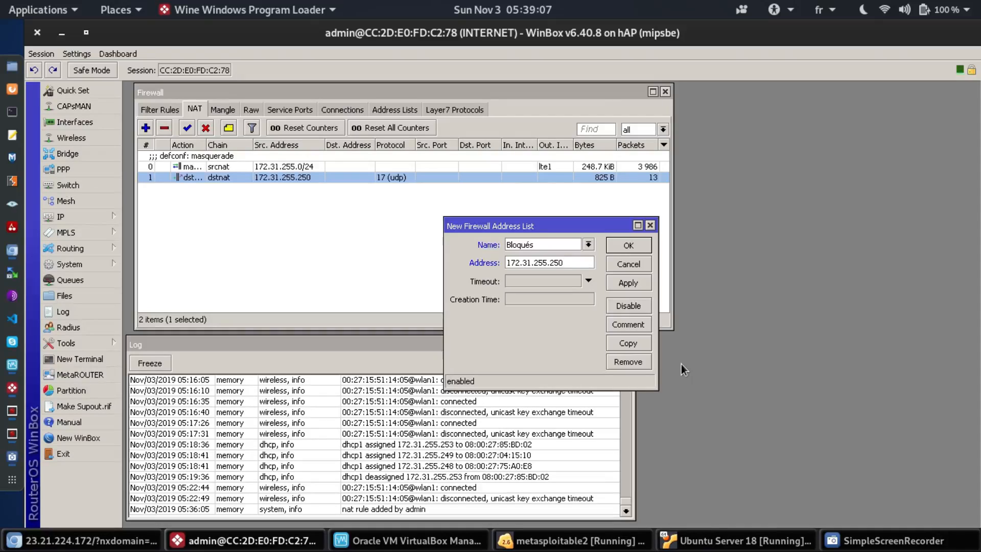
type("-")
left_click(638, 284)
left_click(626, 247)
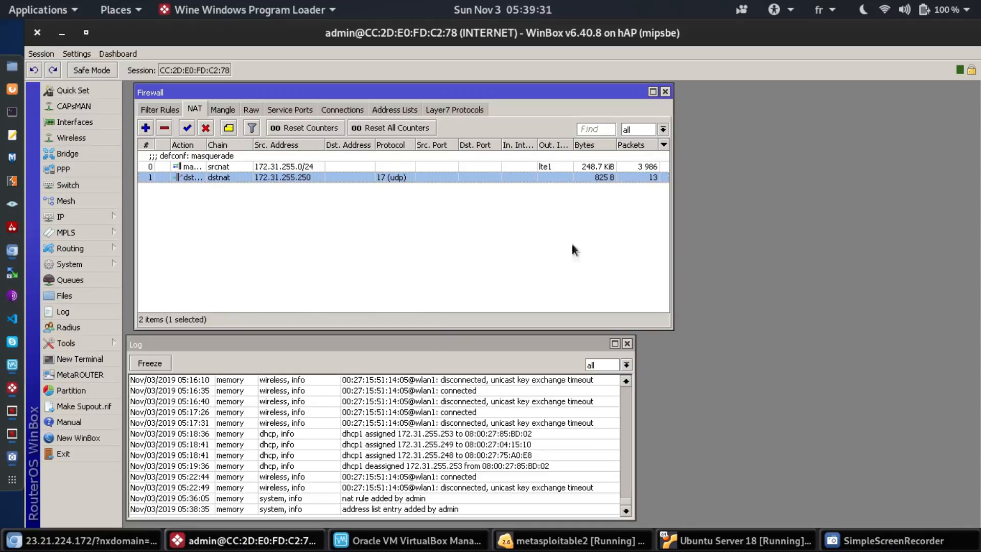
left_click(401, 109)
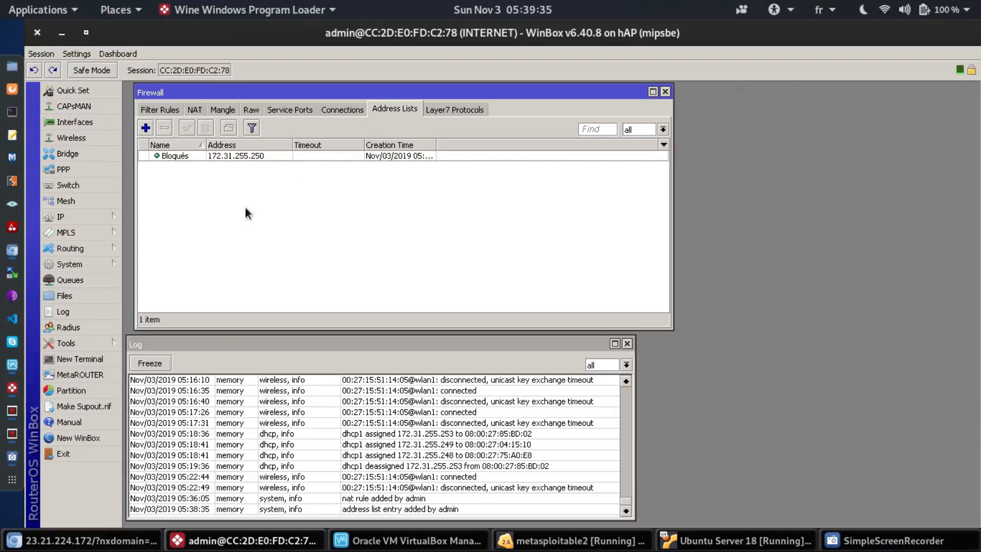
left_click(146, 128)
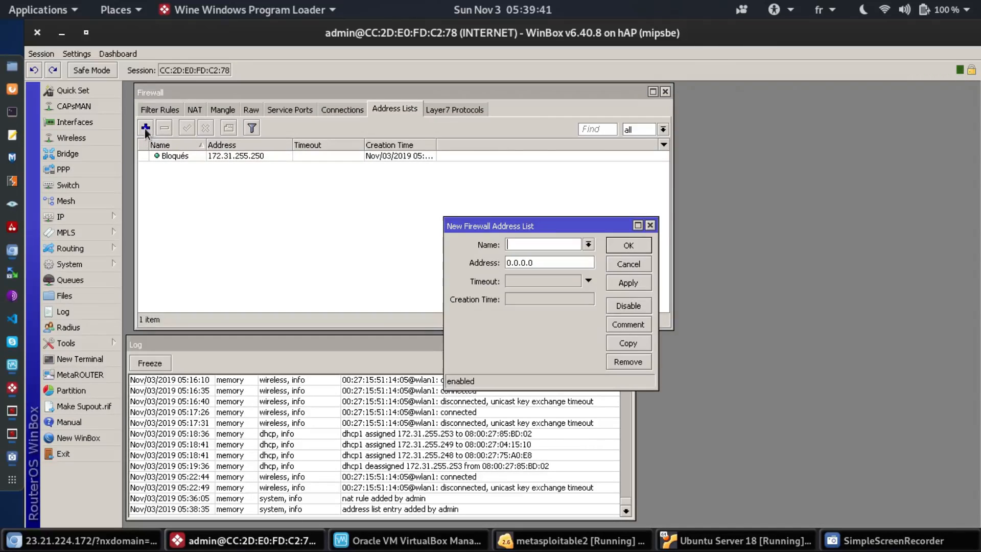
left_click(588, 247)
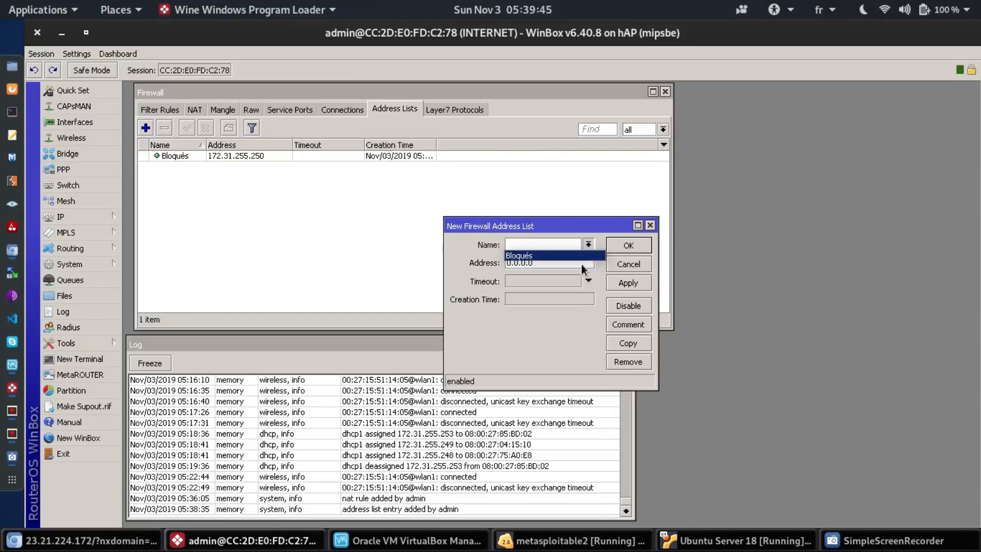
left_click(581, 255)
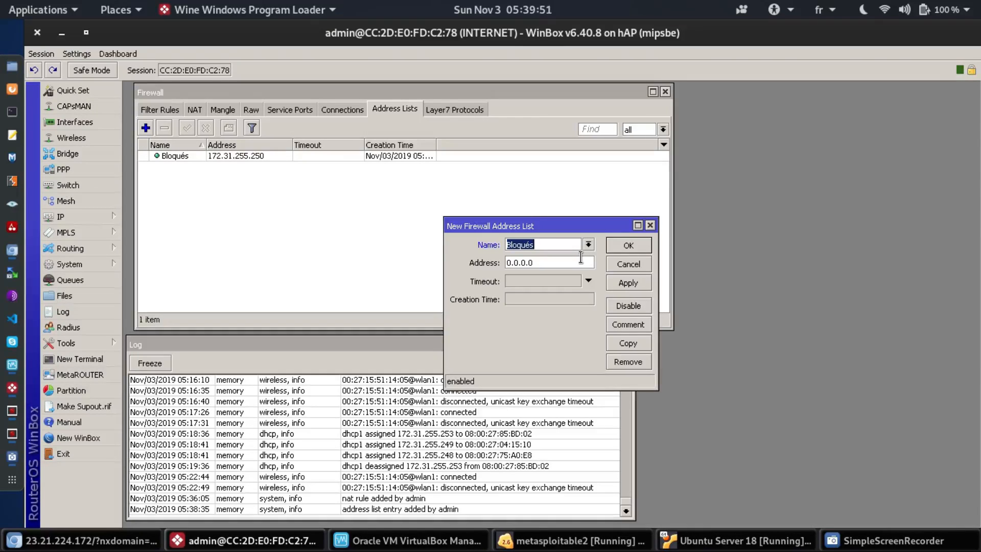
left_click(568, 264)
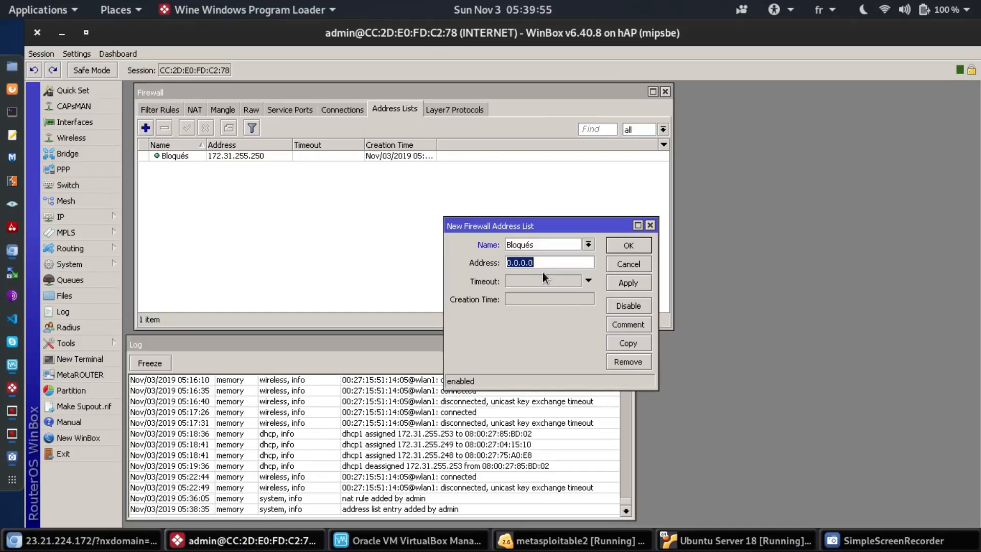
key("Escape")
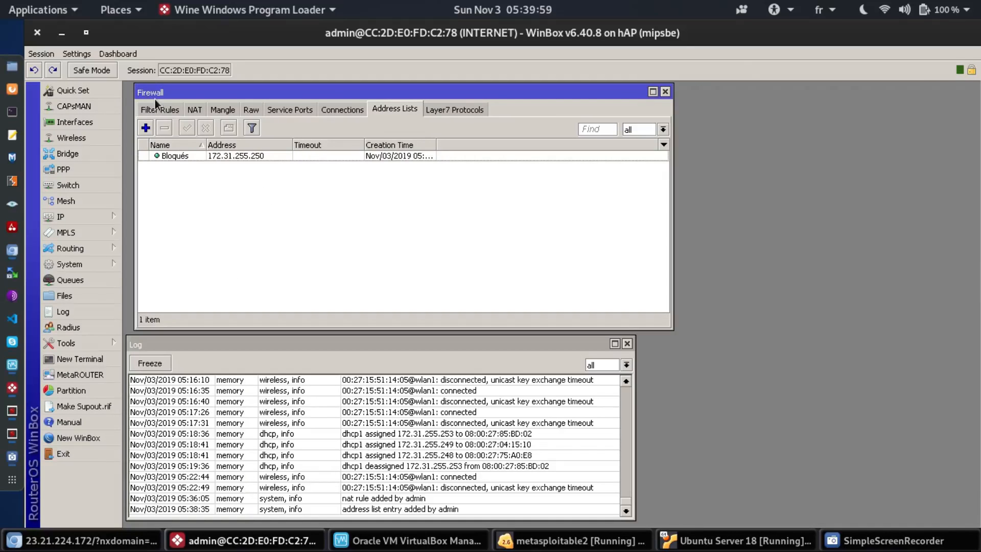
Step: Open the dstnat rule from the NAT list and clear its Src. Address
left_click(193, 108)
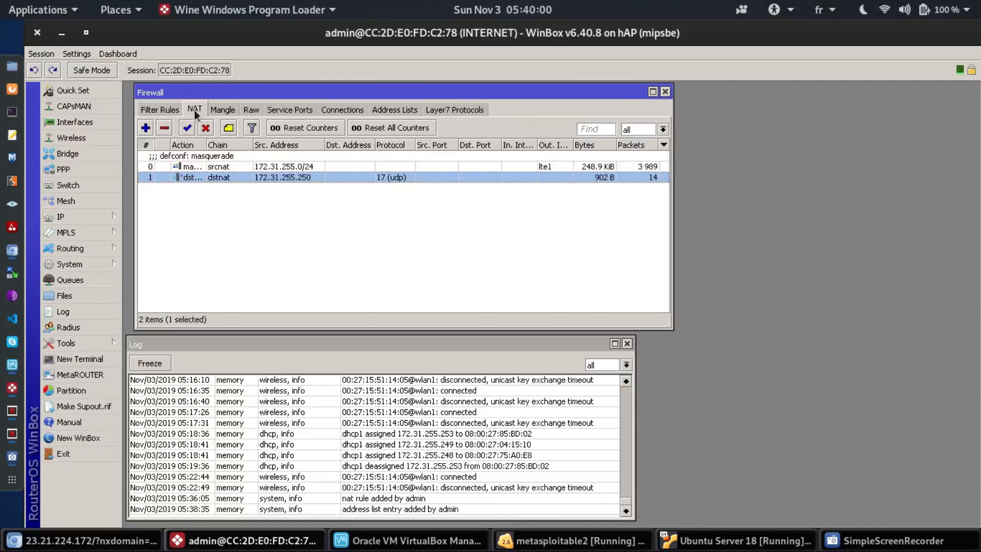
double_click(383, 180)
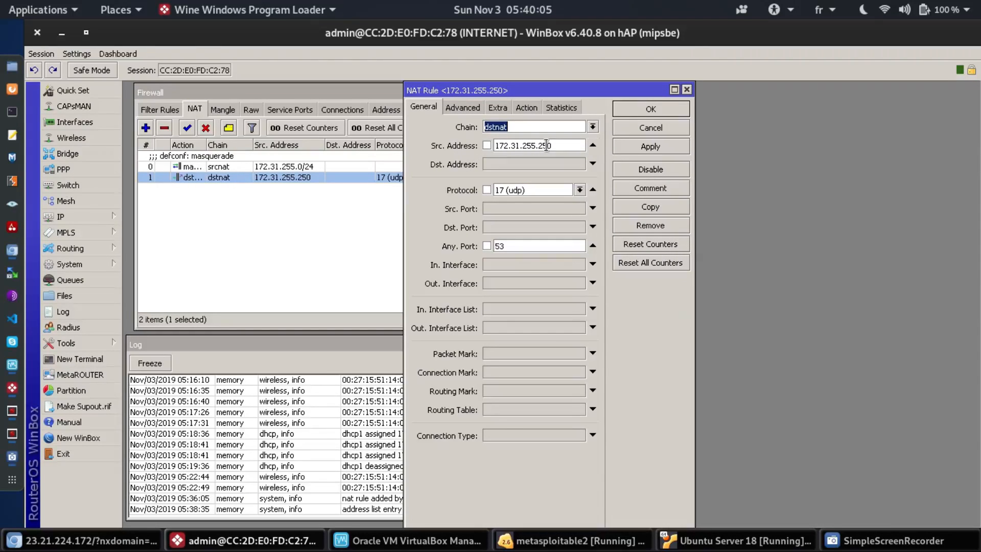
left_click(594, 146)
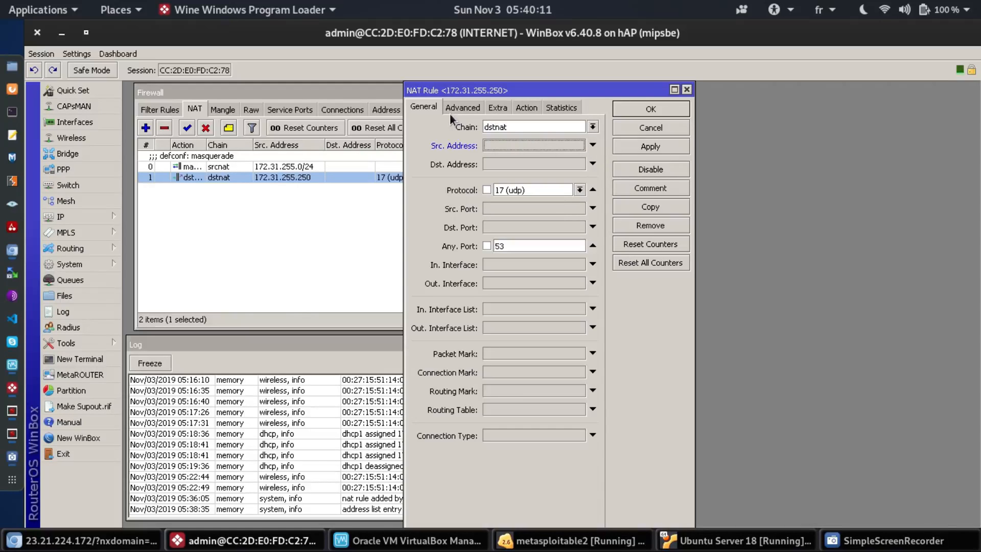
Step: Set the NAT rule's Src. Address List to Bloqués, apply the change and close the rule
left_click(462, 109)
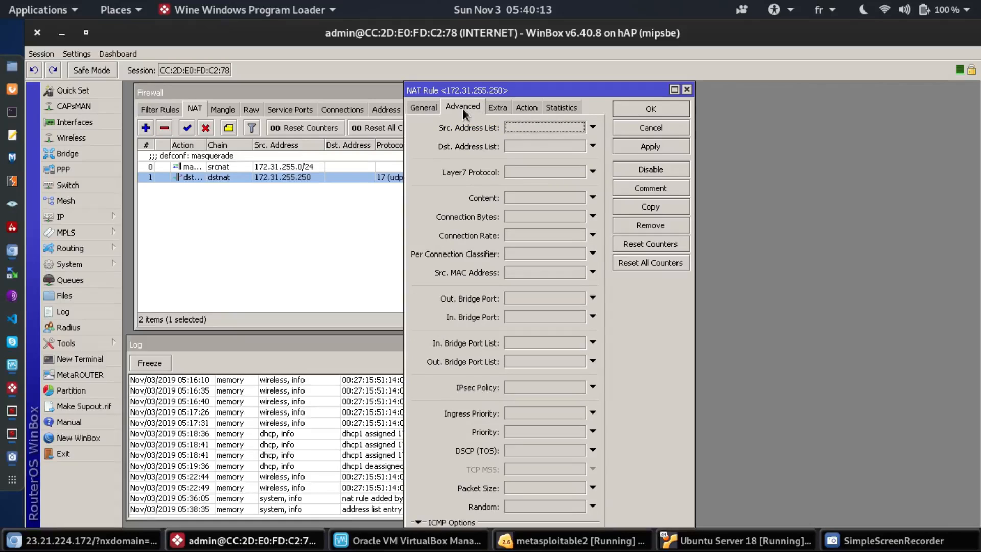
left_click(520, 126)
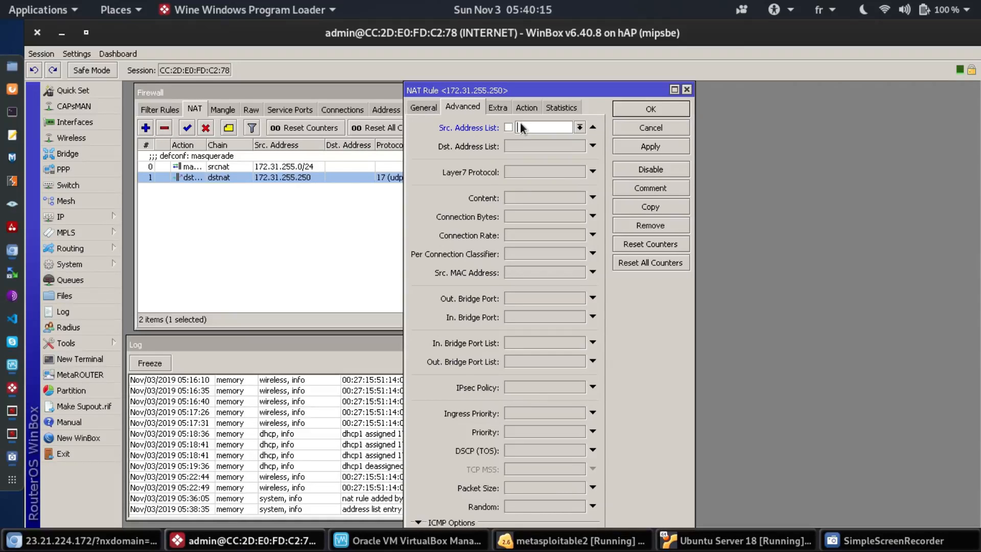
left_click(580, 128)
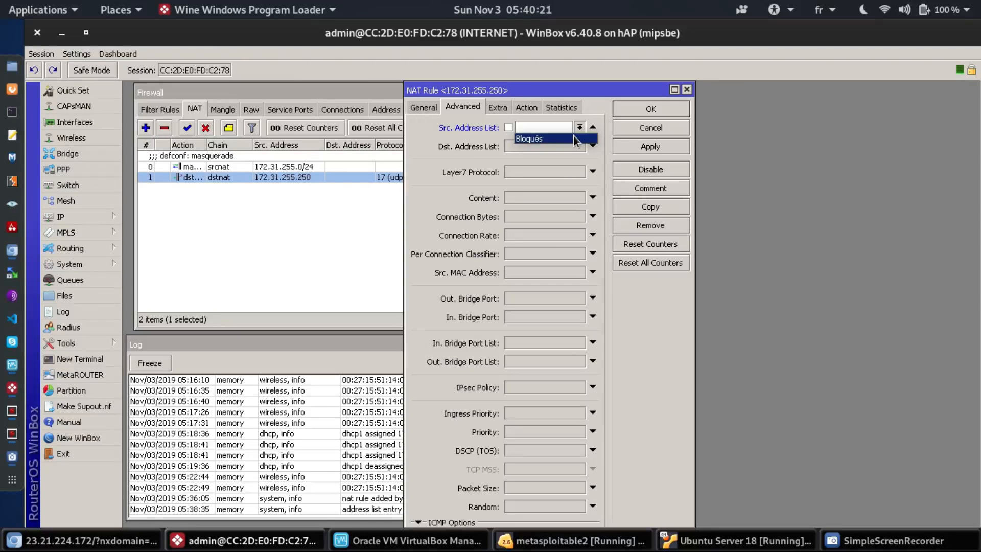
left_click(576, 139)
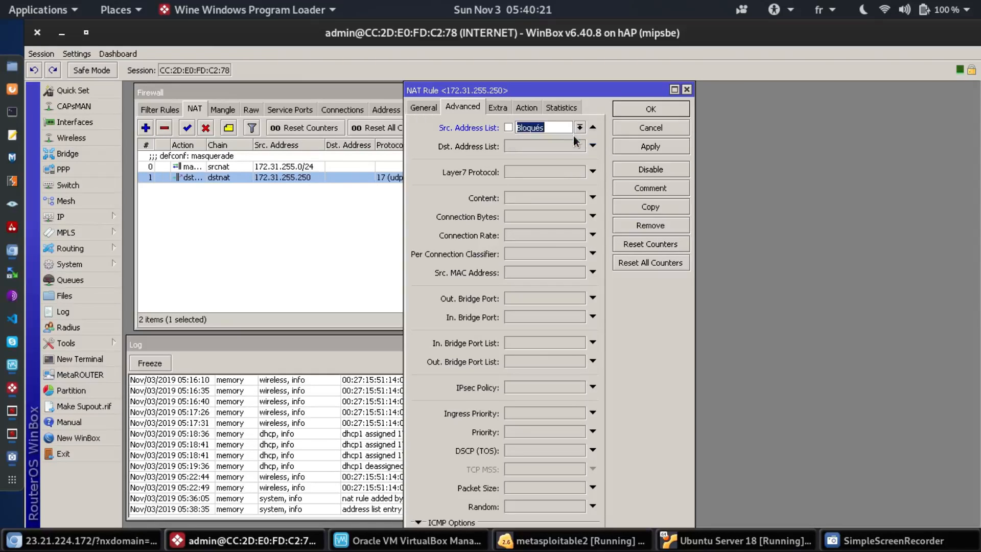
left_click(649, 147)
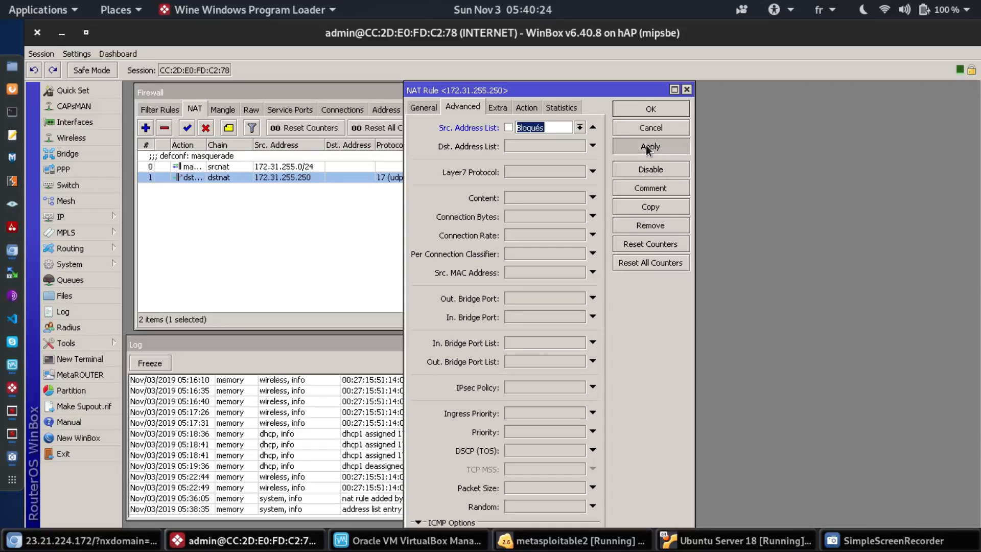
left_click(645, 109)
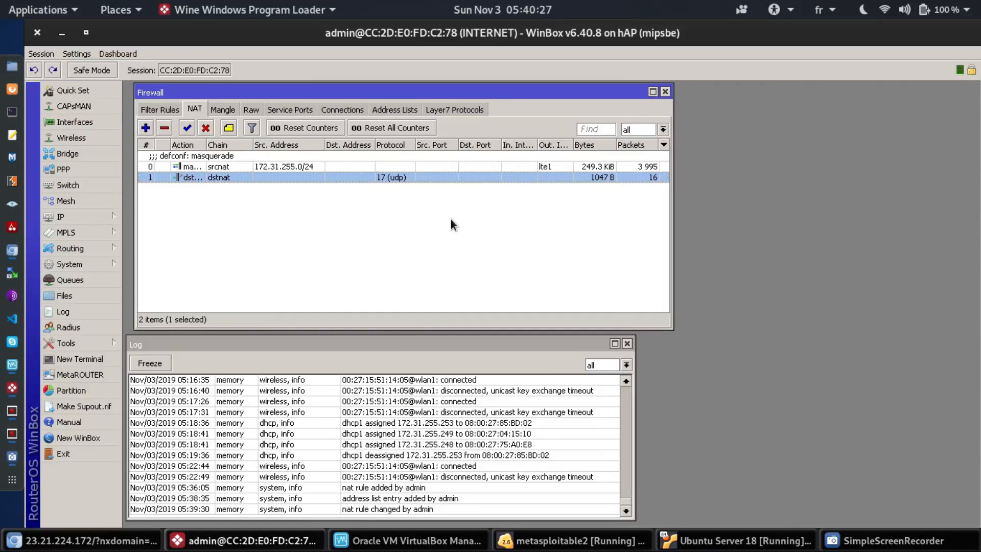
key("alt+Tab")
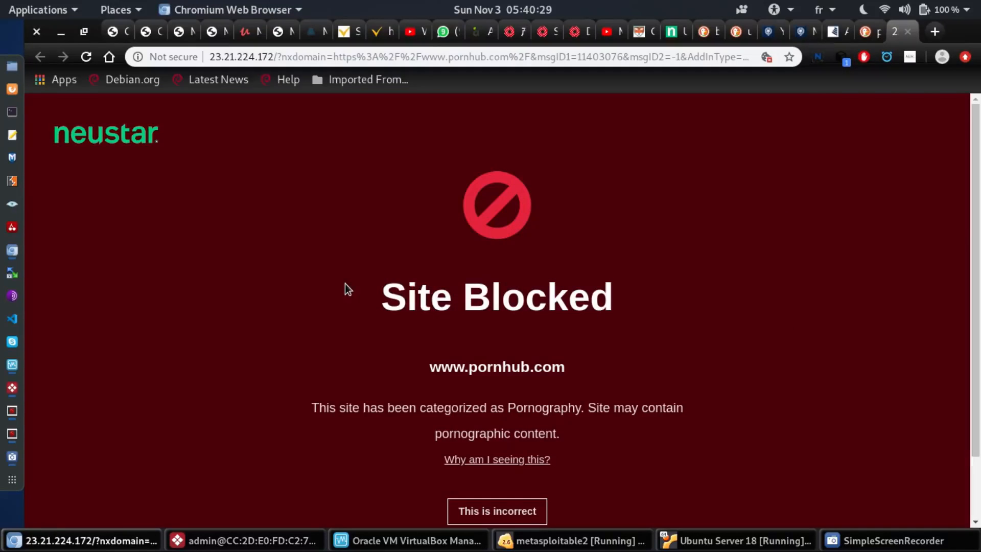
key("alt+Left")
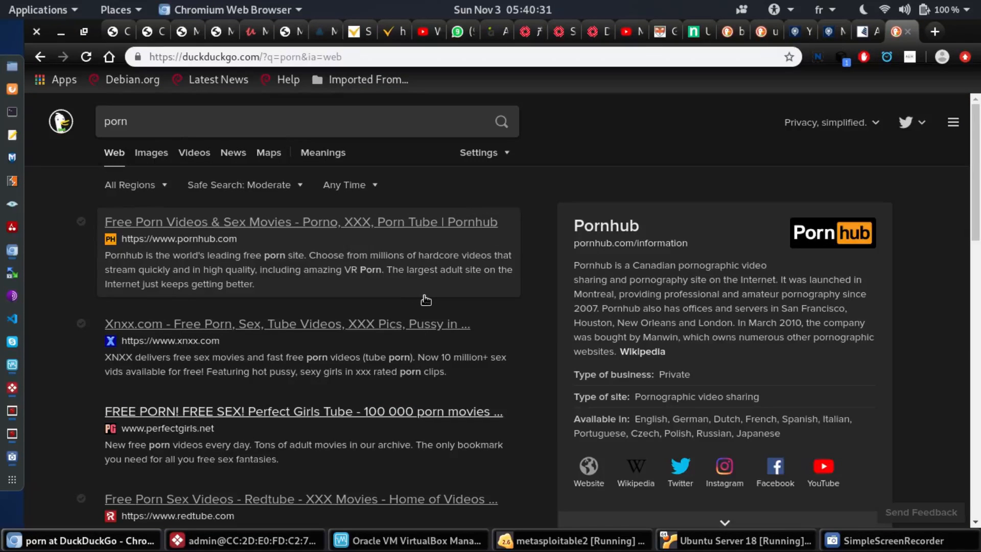
left_click(424, 296)
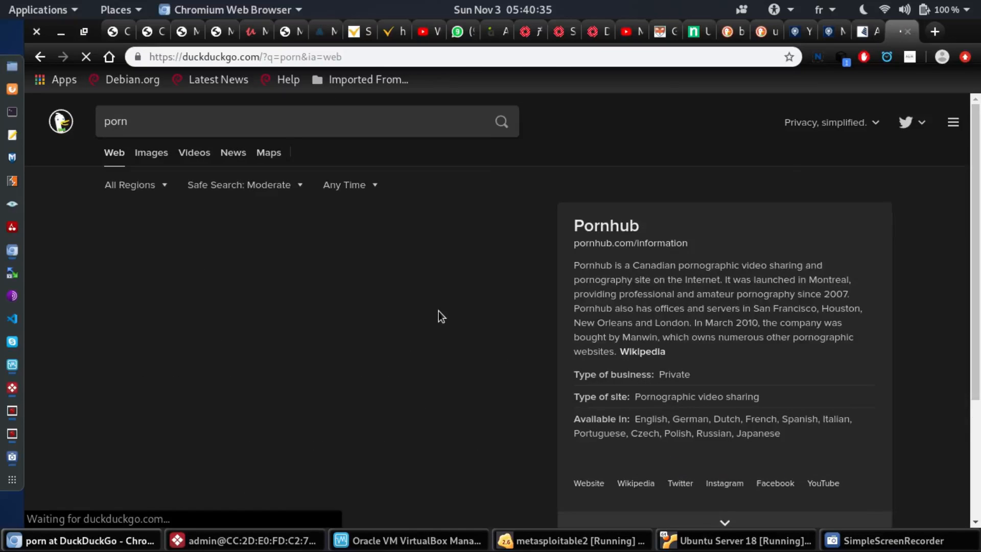
scroll(439, 314, "down", 3)
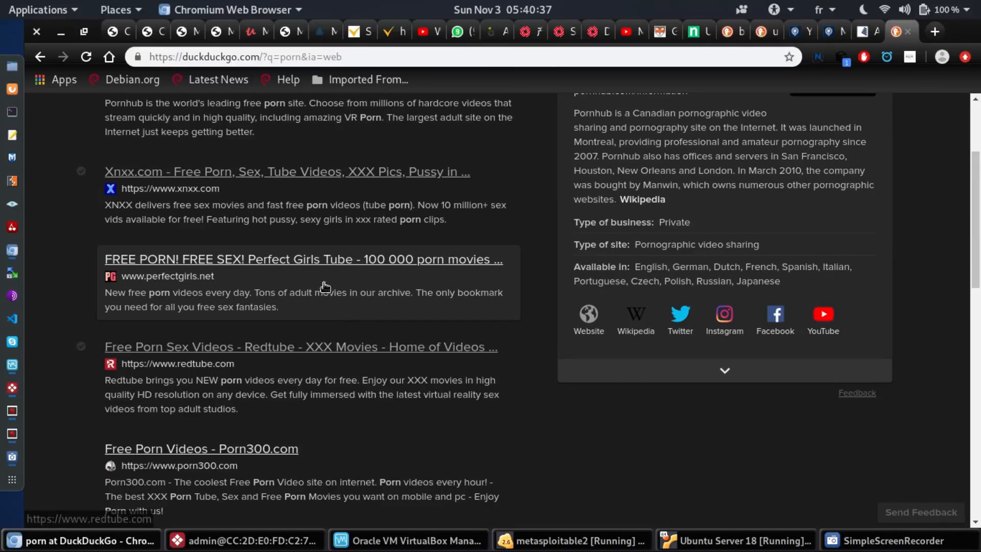
left_click(358, 261)
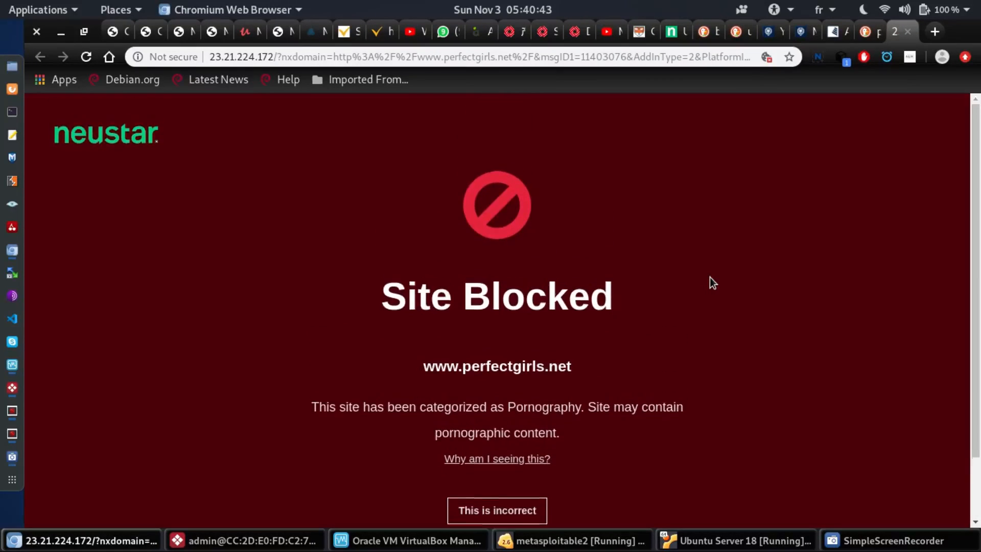
key("ctrl+w")
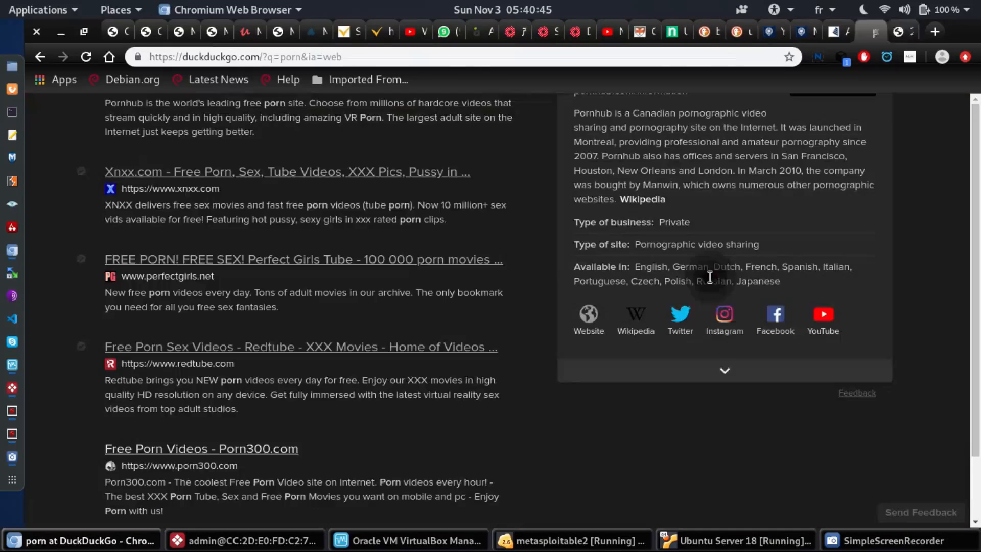
type("si")
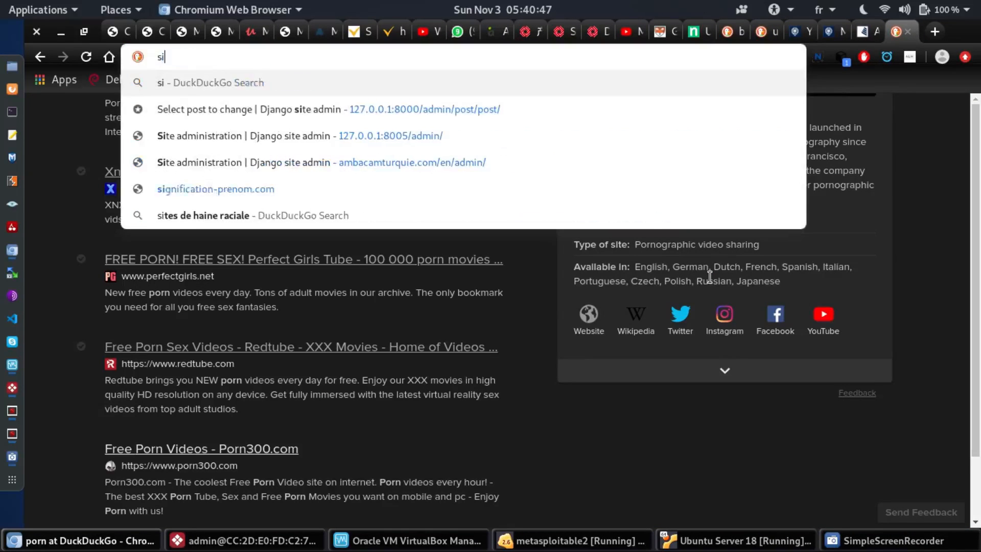
type("tes de gambling")
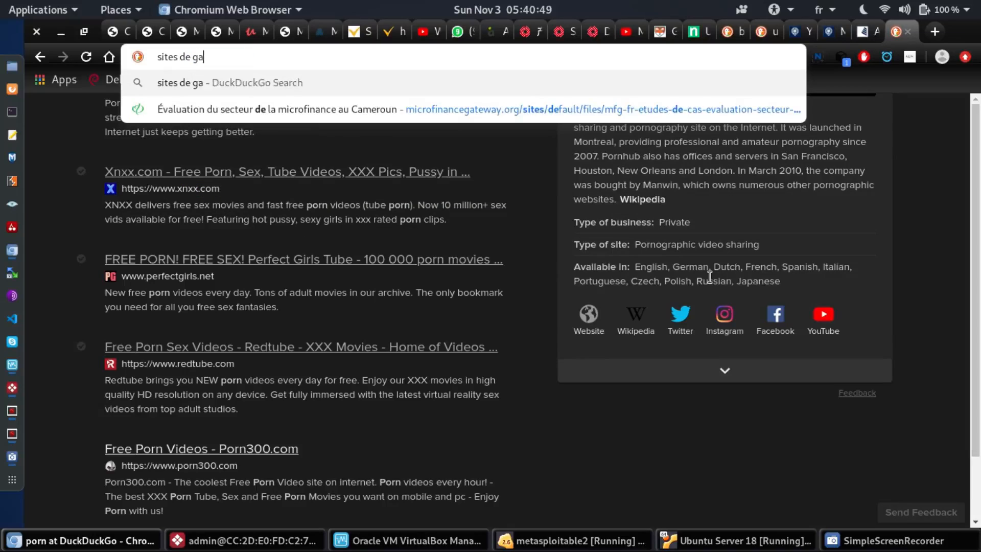
key("Return")
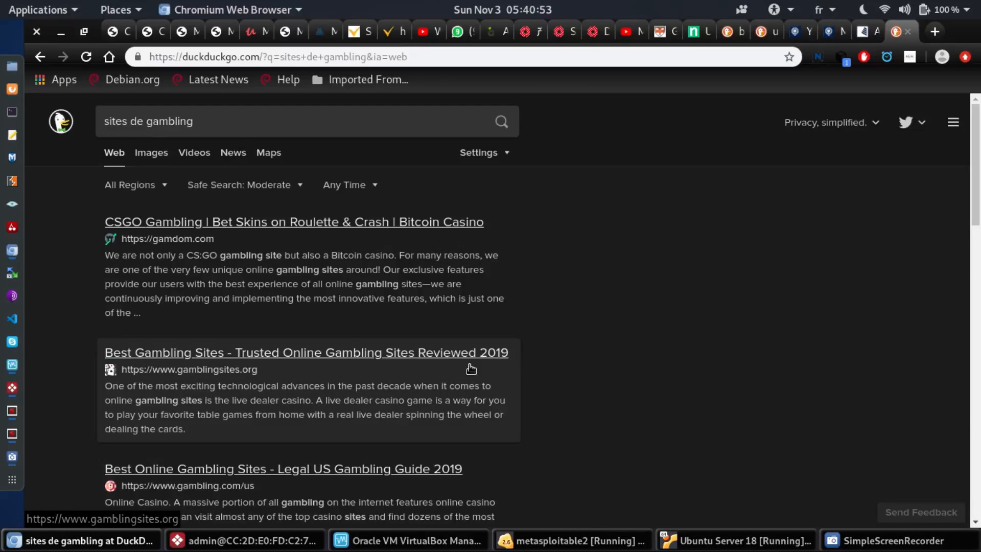
Step: Open the gamdom.com search result, bypassing the certificate warning, and examine the heading and domain on the page it leads to
left_click(359, 232)
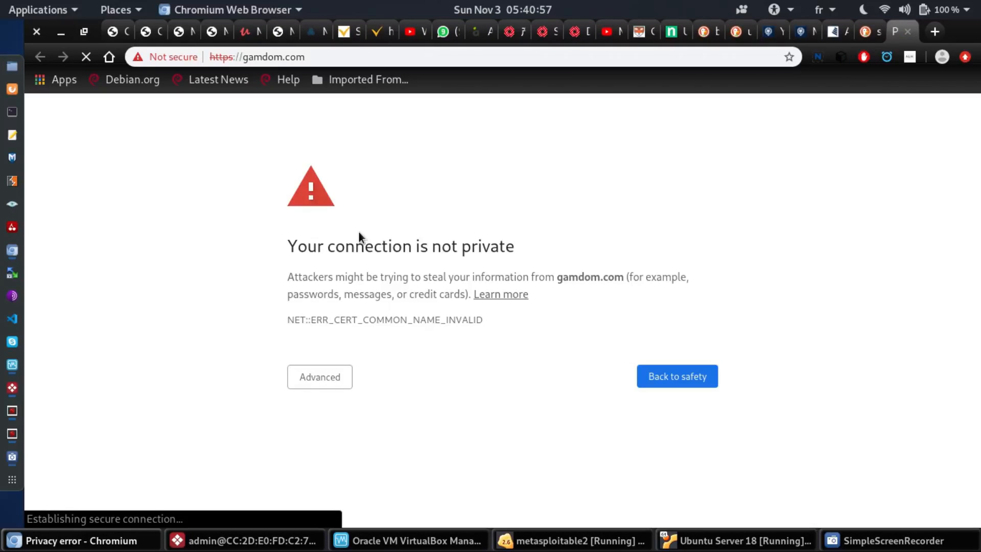
left_click(329, 379)
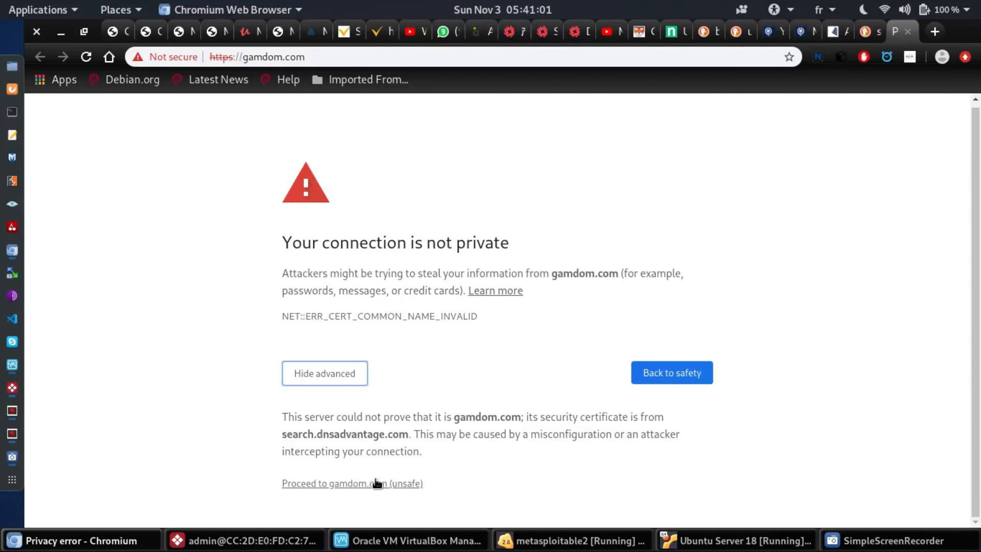
left_click(354, 484)
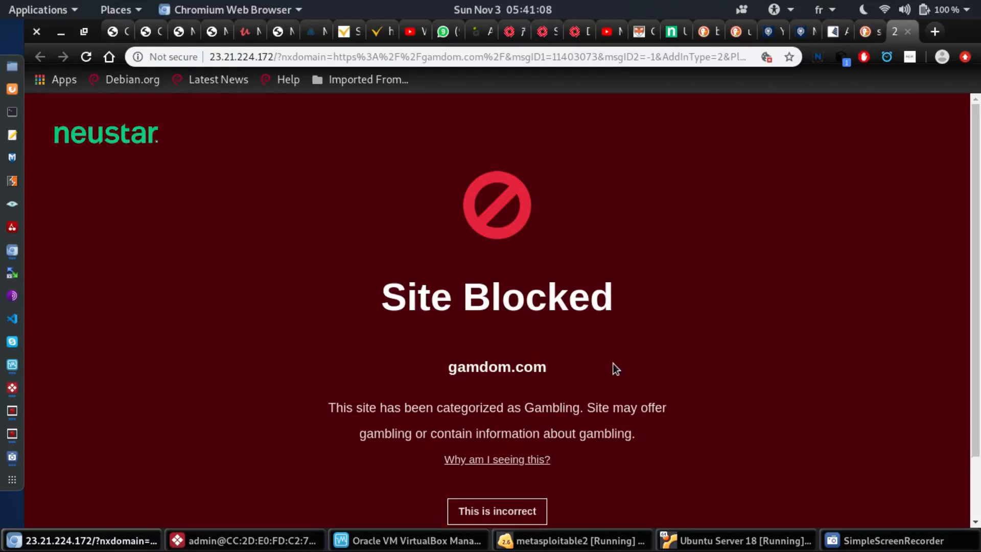
scroll(550, 247, "down", 3)
triple_click(550, 242)
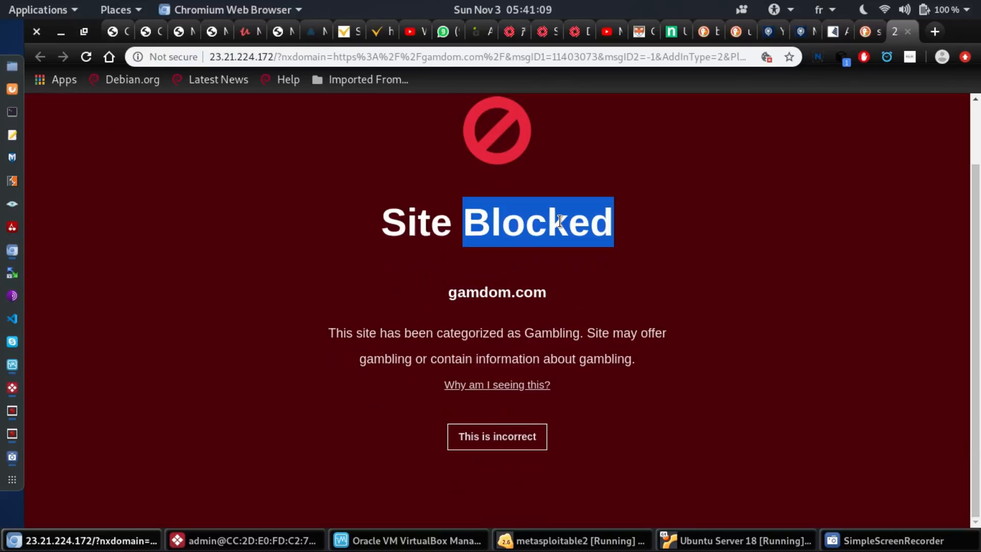
left_click(550, 241)
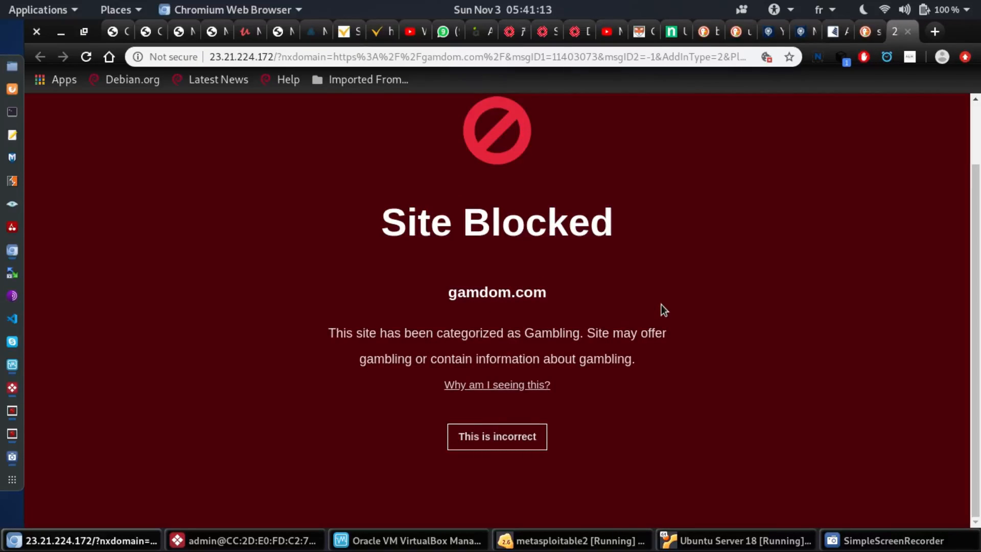
double_click(505, 296)
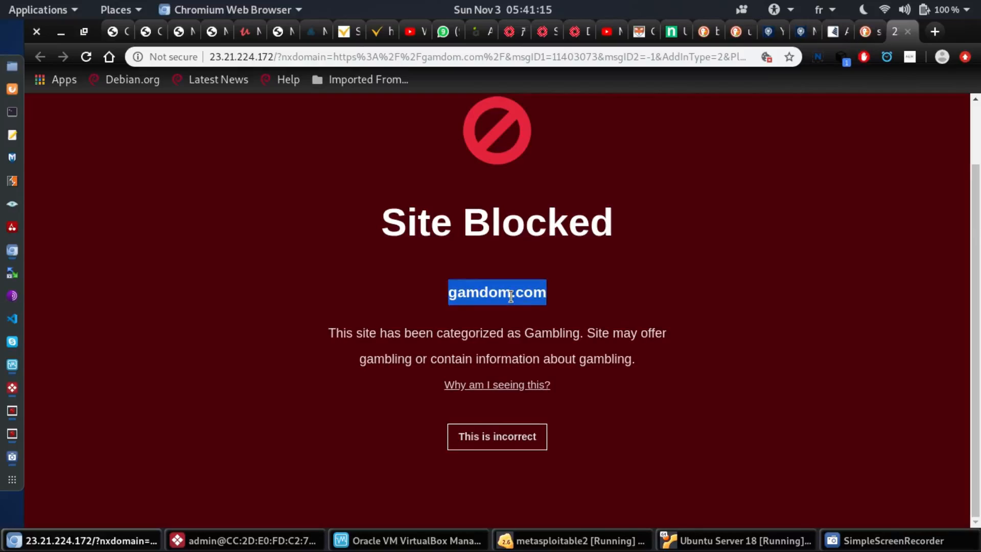
left_click(504, 296)
scroll(505, 297, "up", 3)
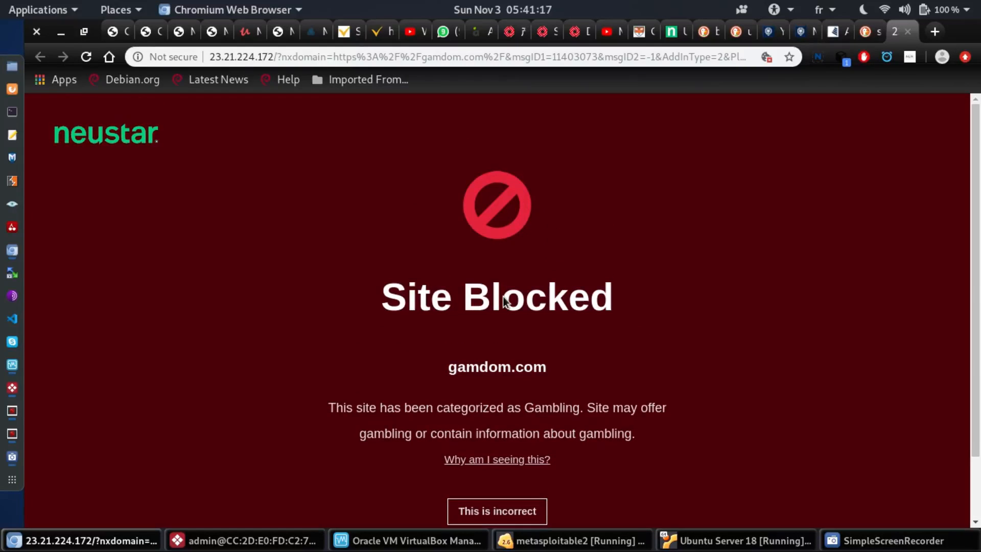
key("alt+Left")
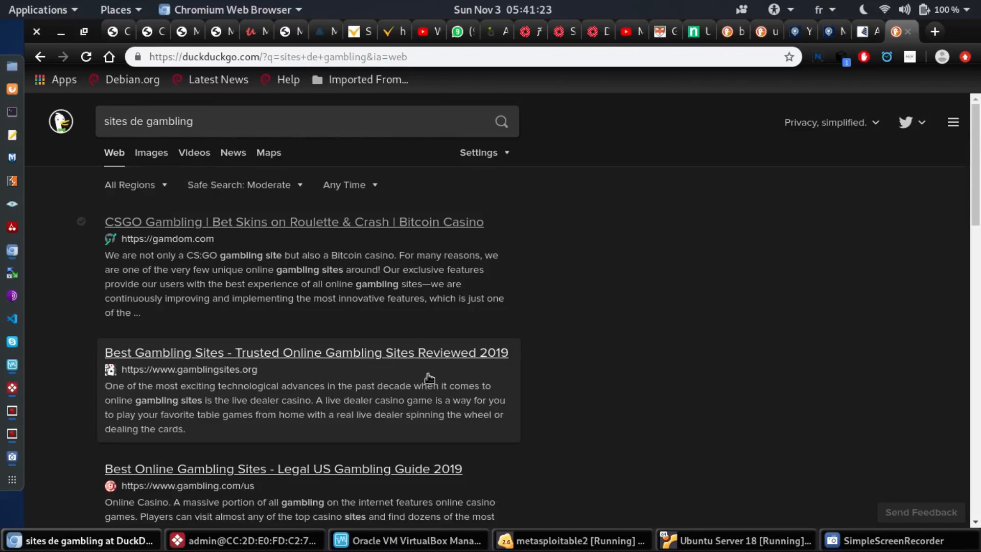
left_click(447, 361)
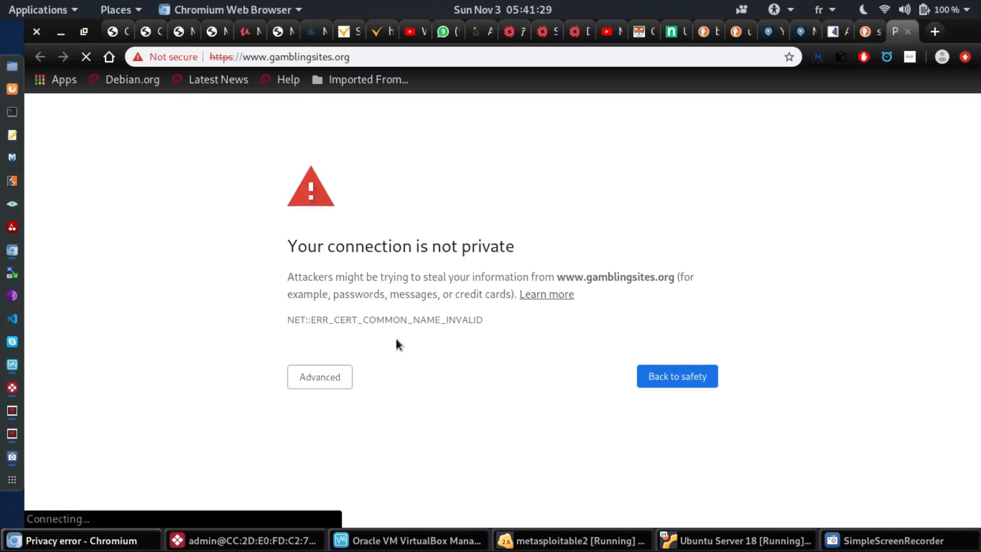
left_click(326, 385)
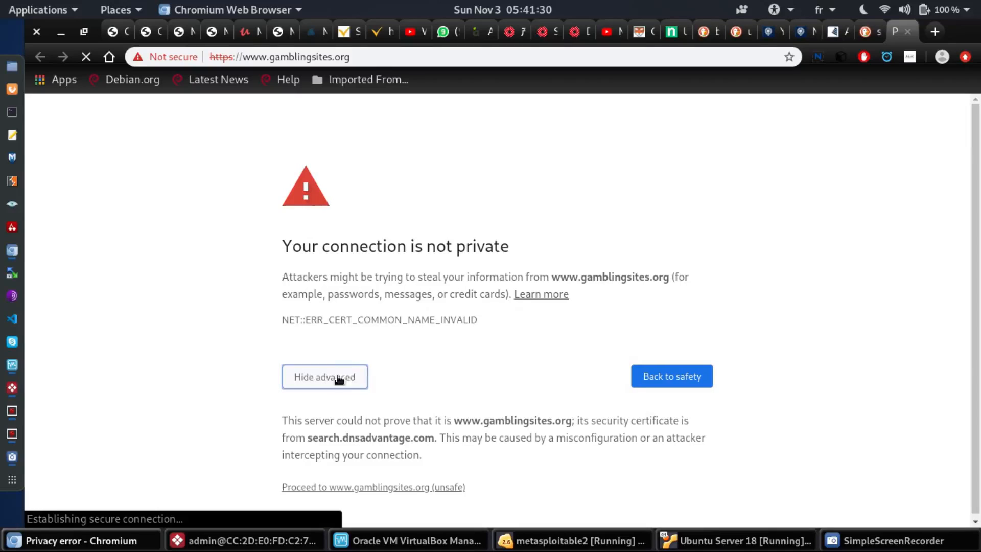
left_click(377, 484)
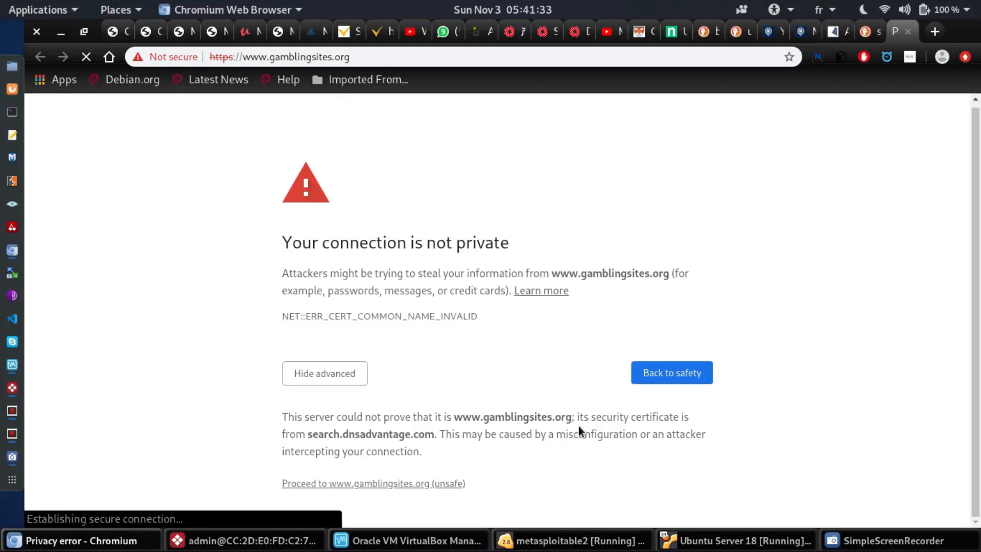